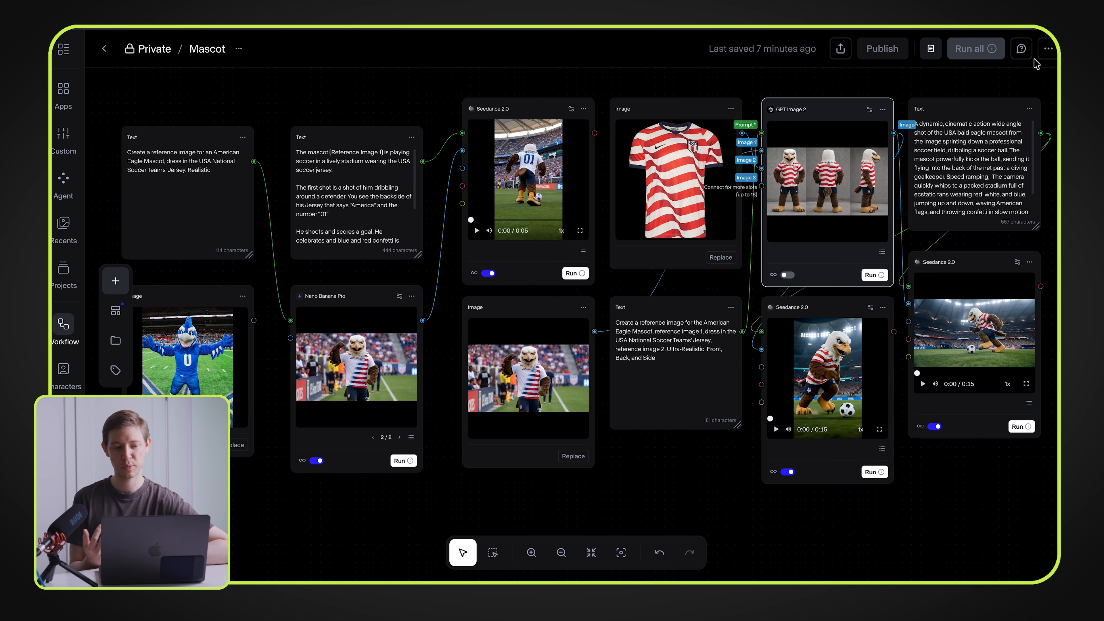
# Examine the blue bird mascot photo and the Nano Banana Pro eagle mascot image at full size.
pyautogui.click(174, 342)
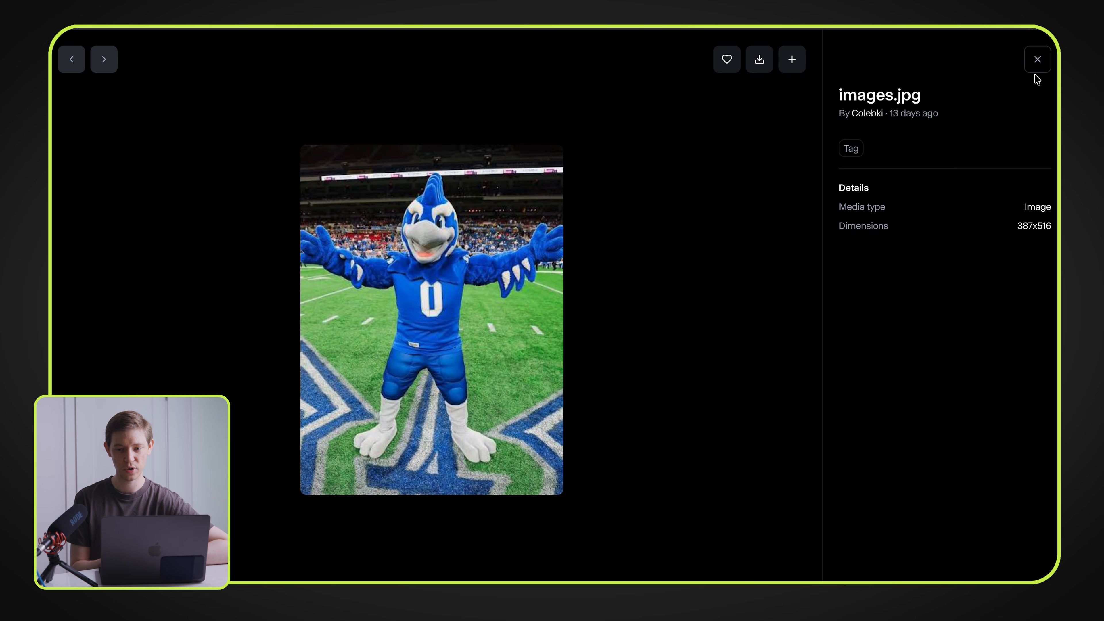
pyautogui.click(1037, 59)
pyautogui.scroll(3, 347, 307)
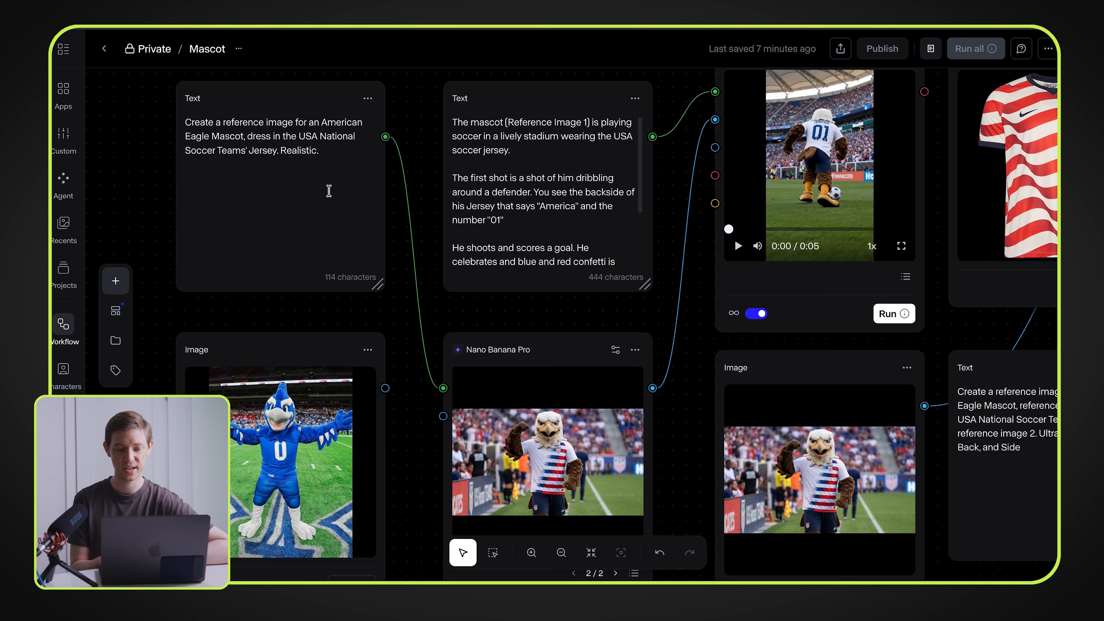
pyautogui.click(583, 448)
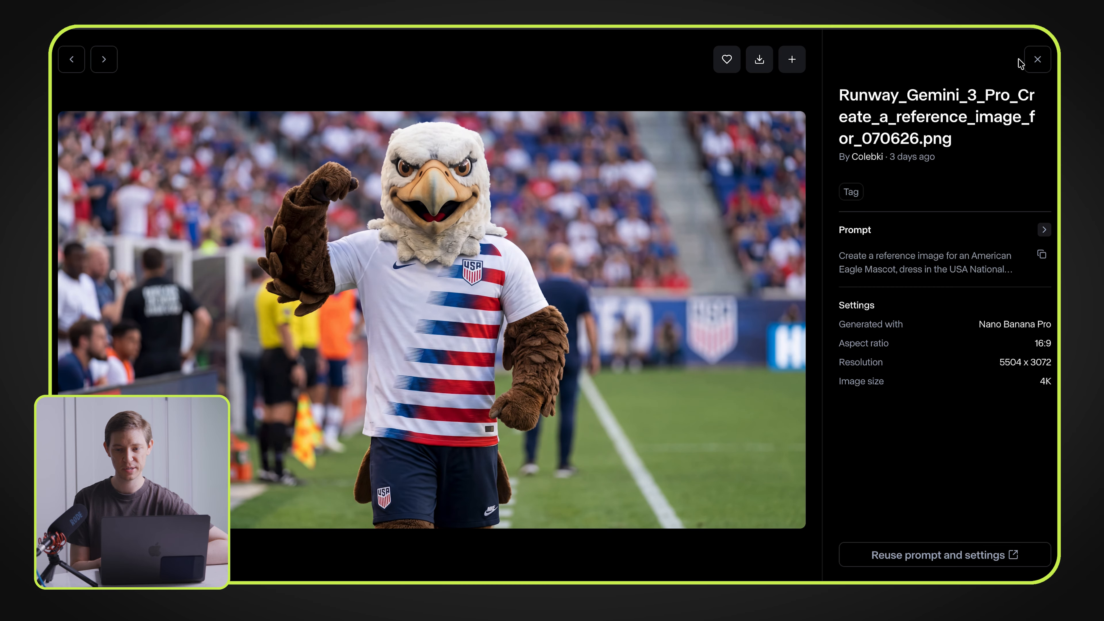
pyautogui.click(1034, 59)
# Play the vertical Seedance 2.0 video of the mascot in the number 01 jersey in full screen.
pyautogui.moveTo(667, 291)
pyautogui.mouseDown()
pyautogui.moveTo(665, 279)
pyautogui.moveTo(659, 298)
pyautogui.mouseUp()
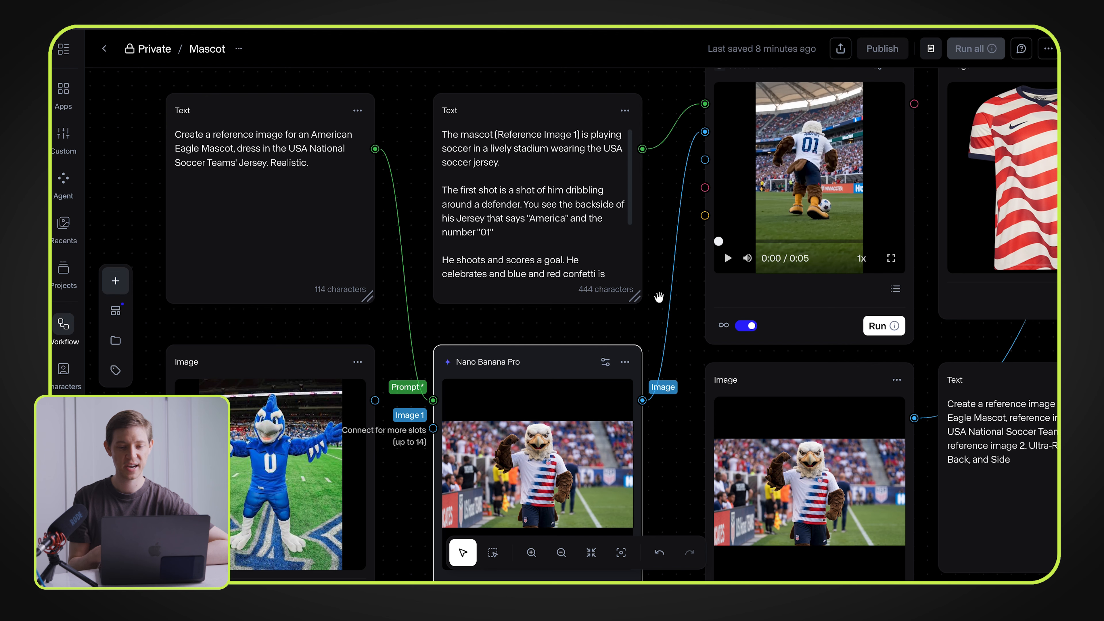
pyautogui.moveTo(823, 218)
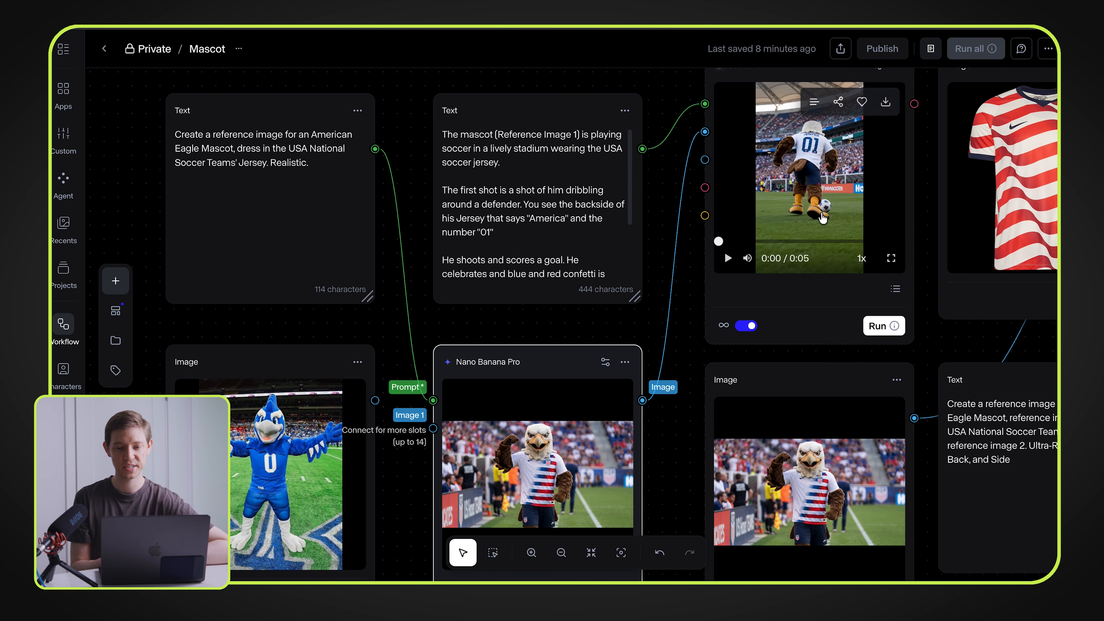
pyautogui.click(890, 258)
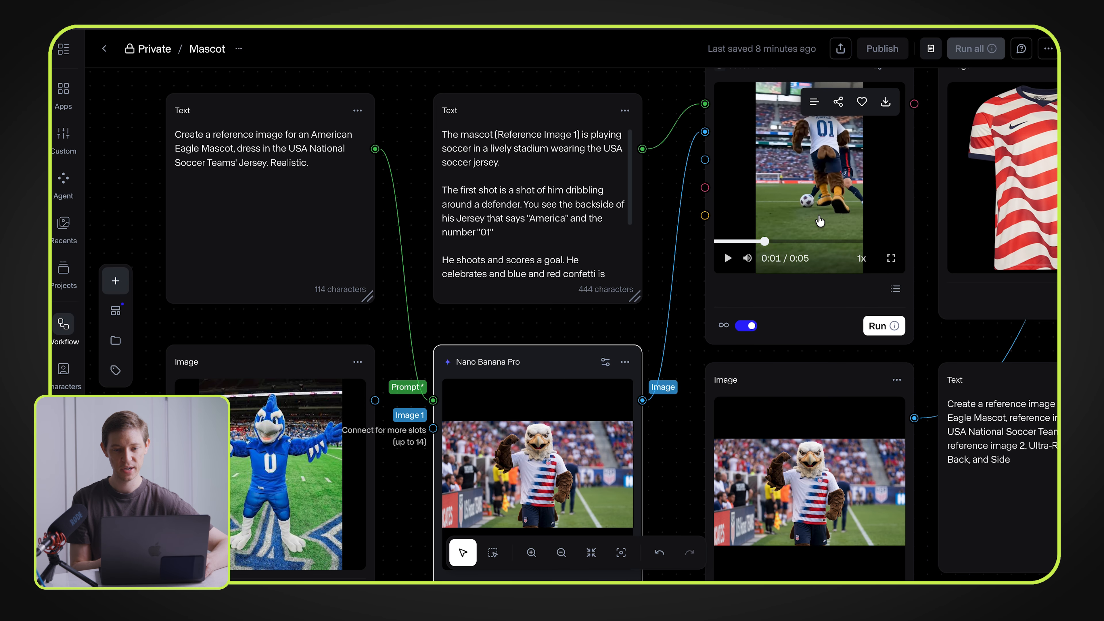
# View the eagle mascot reference image and the red-and-white striped USA jersey image at full size.
pyautogui.click(576, 483)
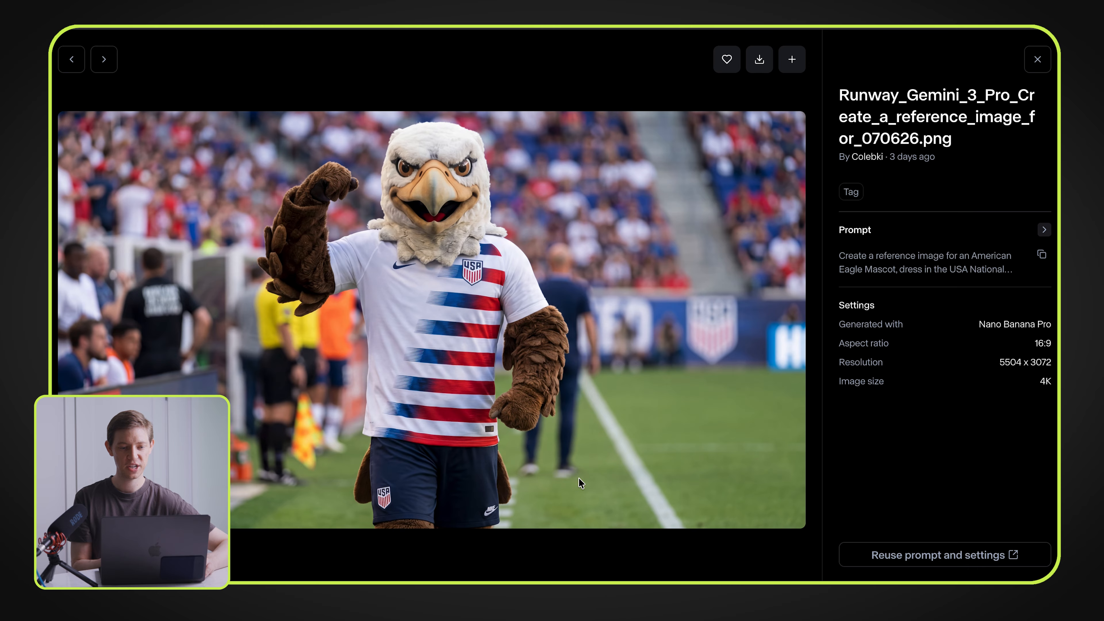
pyautogui.click(1037, 59)
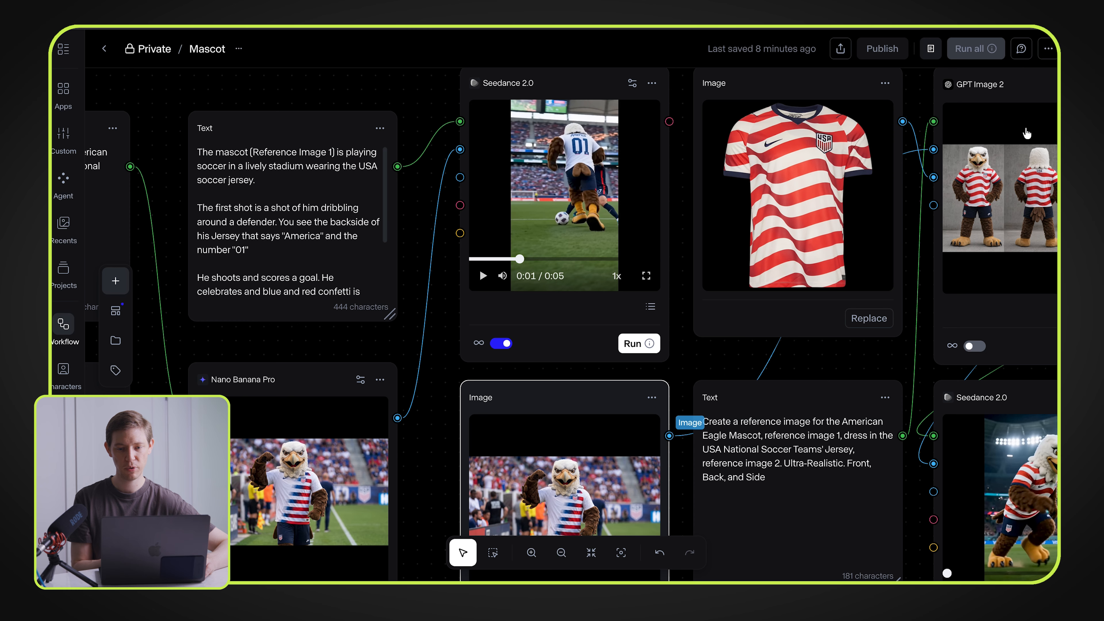
pyautogui.click(785, 214)
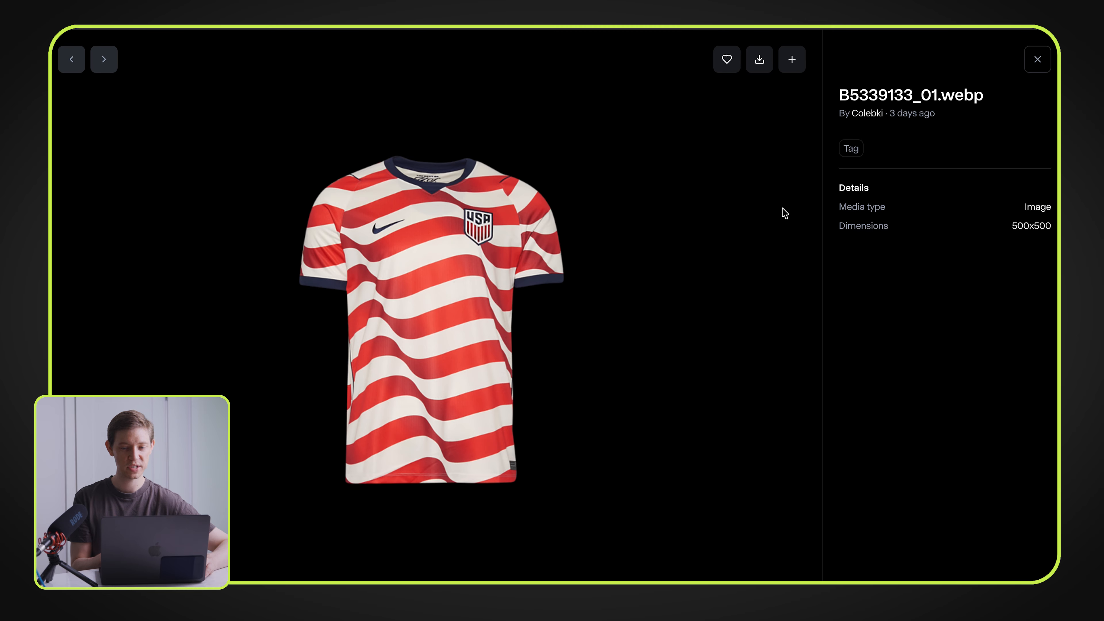
pyautogui.click(1036, 58)
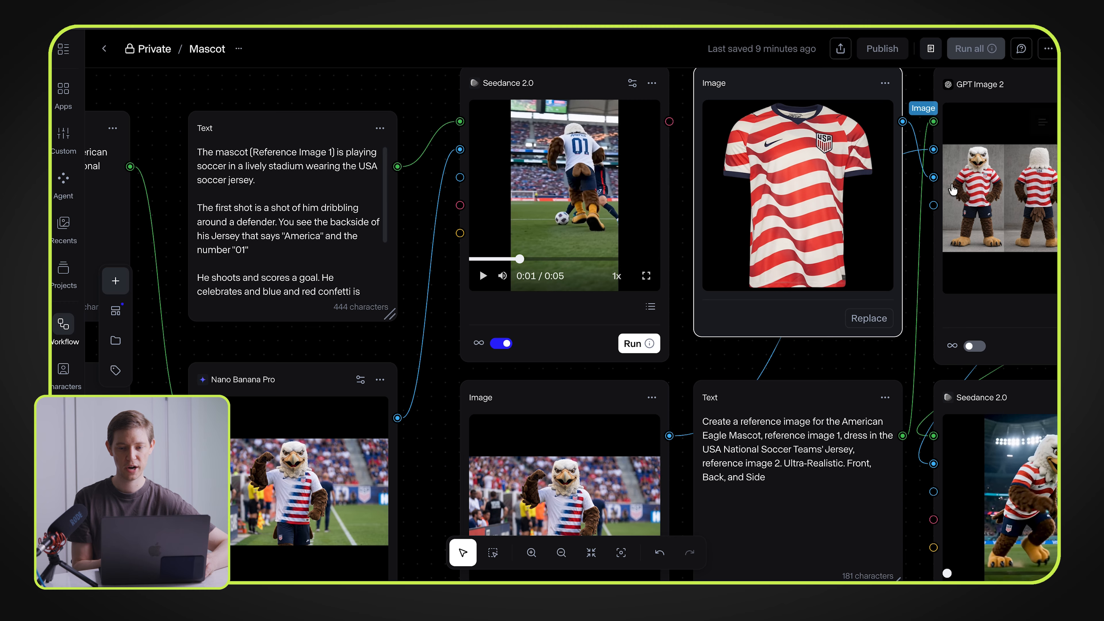
# Inspect the front, back and side views of the mascot in the GPT Image 2 result at high magnification.
pyautogui.moveTo(818, 371); pyautogui.dragTo(650, 222)
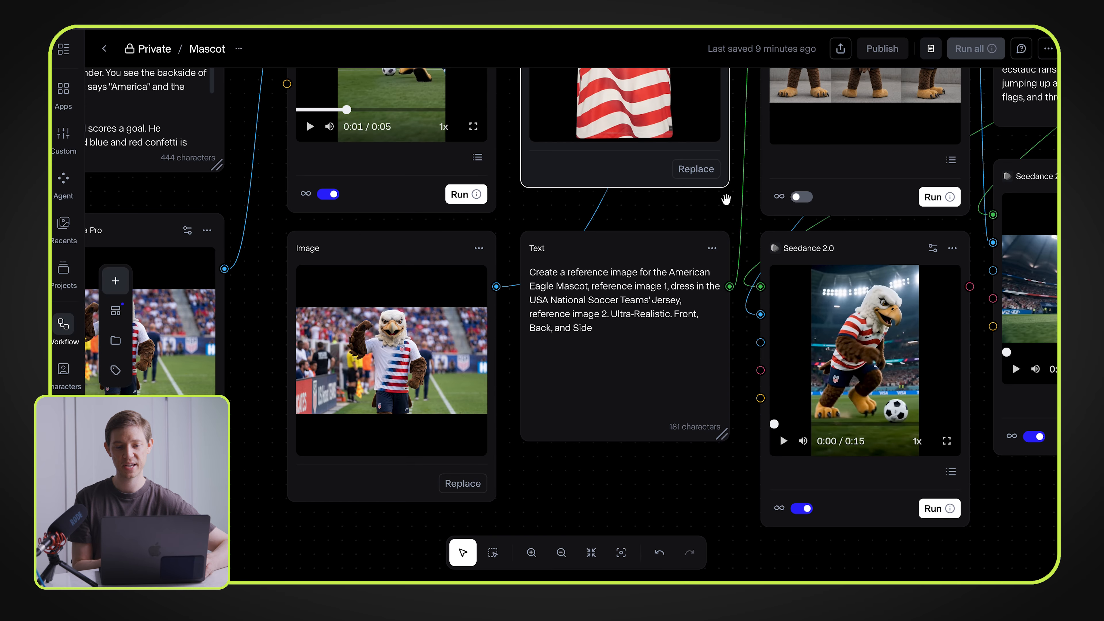
pyautogui.moveTo(727, 199); pyautogui.dragTo(540, 444)
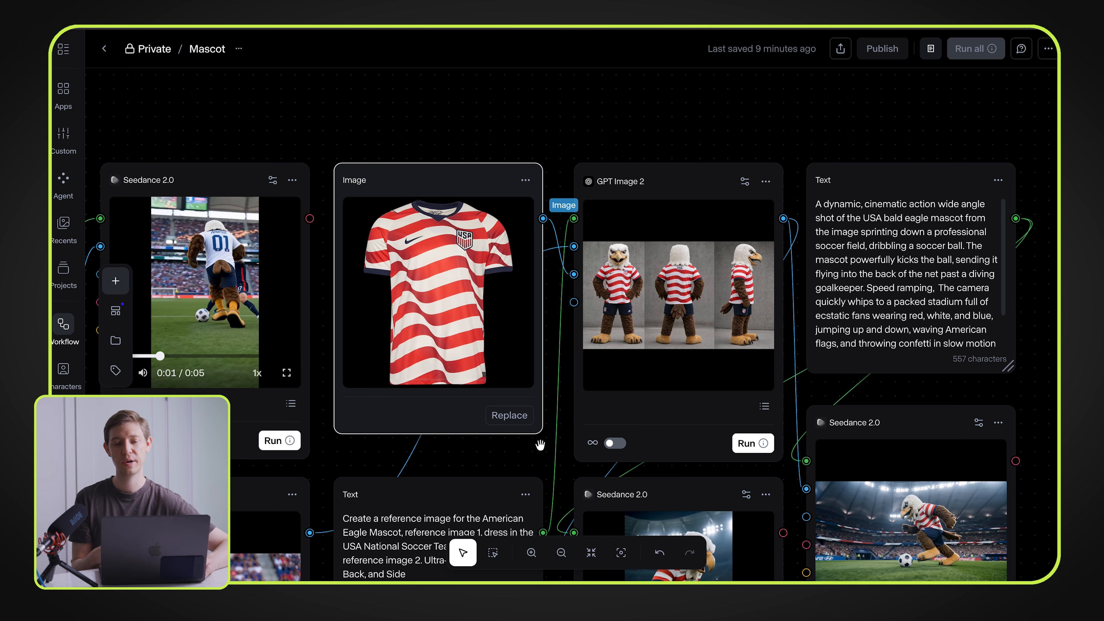
pyautogui.click(721, 280)
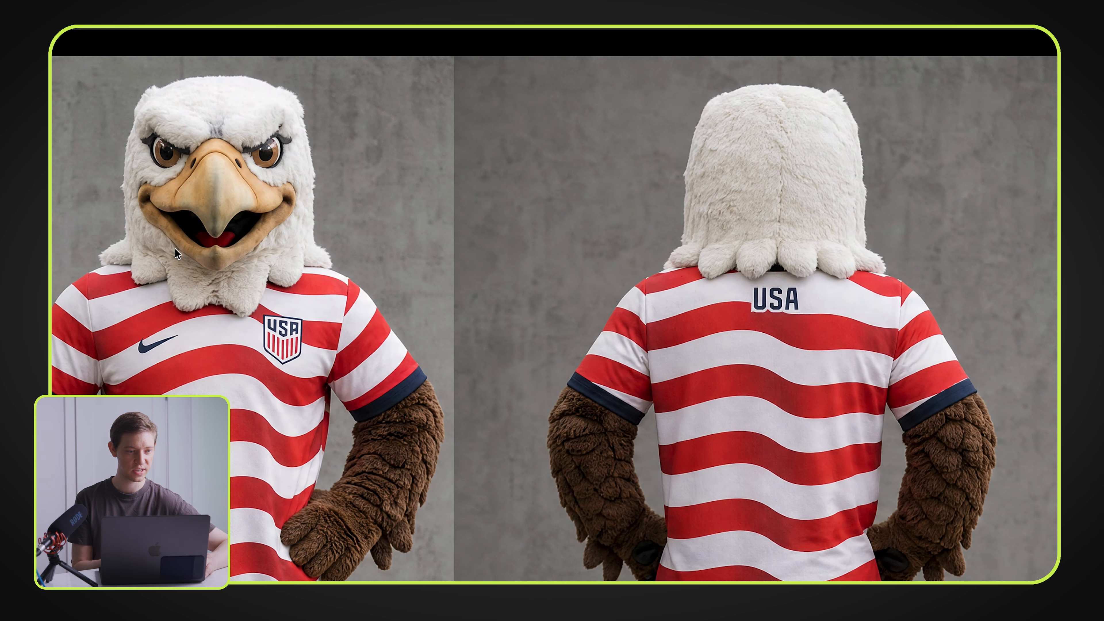
pyautogui.scroll(-10, 174, 250)
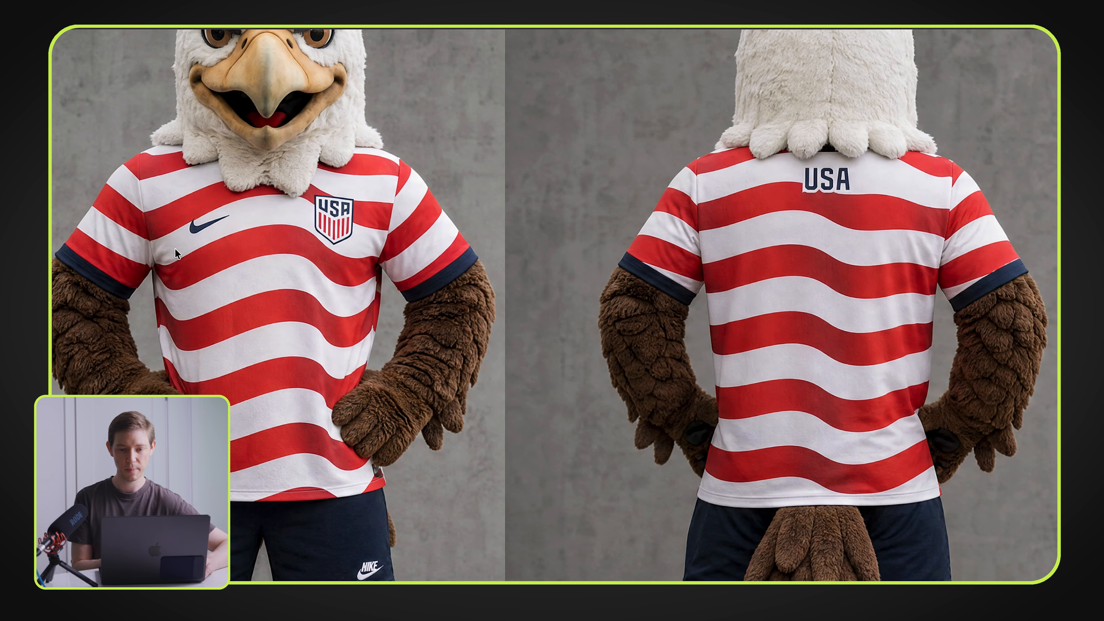
pyautogui.scroll(-6, 176, 250)
pyautogui.scroll(7, 175, 250)
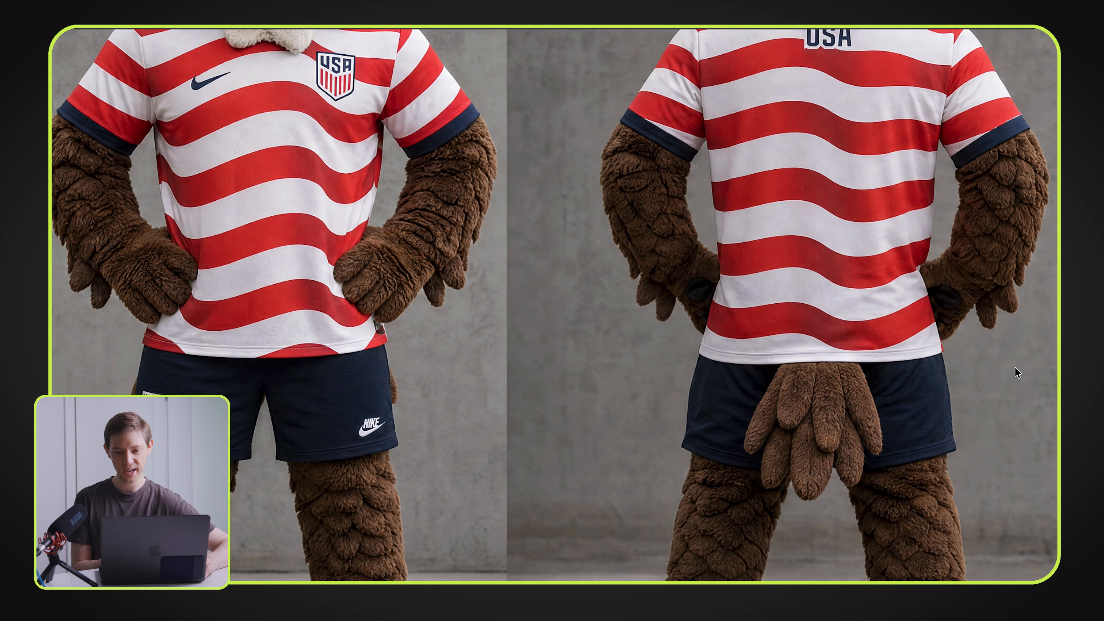
pyautogui.scroll(5, 1016, 368)
pyautogui.hscroll(3, 1015, 367)
pyautogui.scroll(3, 1016, 367)
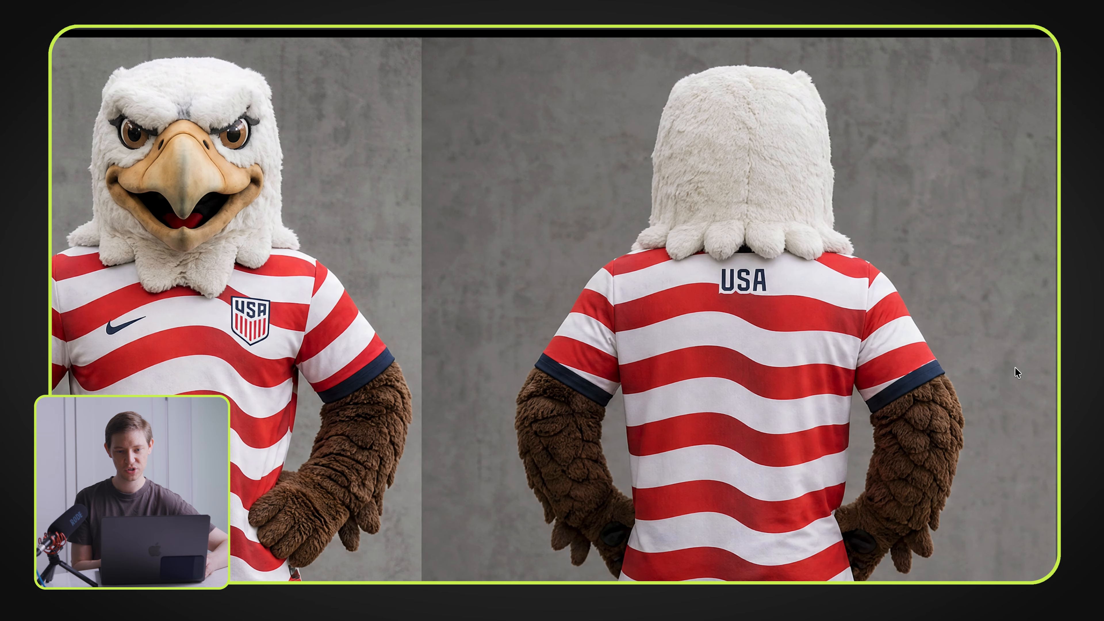
pyautogui.hscroll(10, 1015, 368)
pyautogui.hscroll(2, 1015, 367)
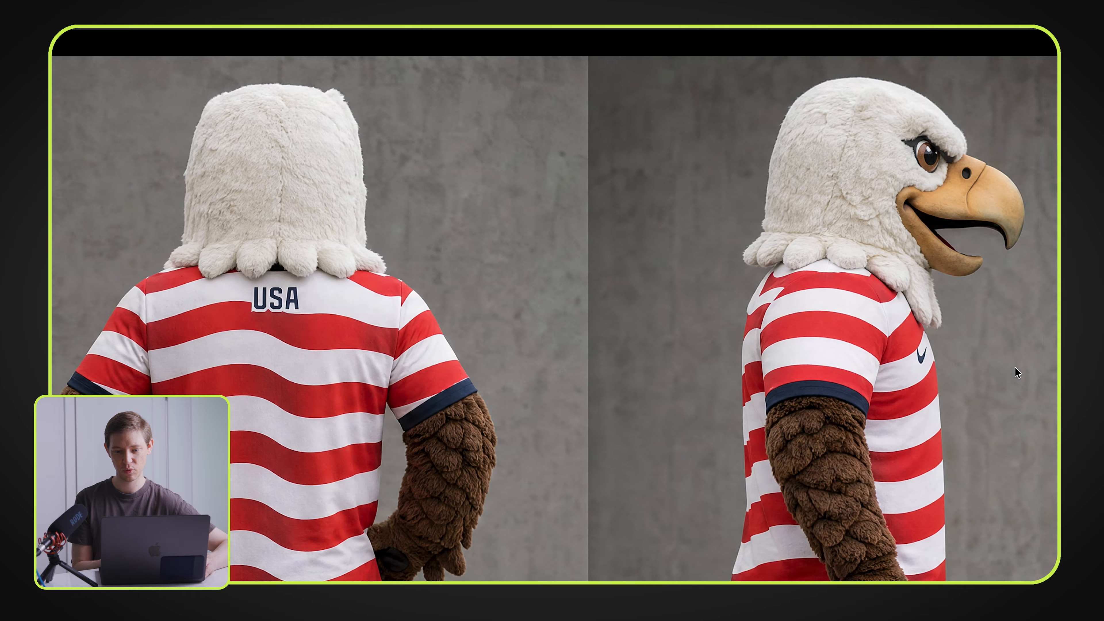
pyautogui.scroll(-12, 1016, 367)
pyautogui.scroll(3, 1016, 367)
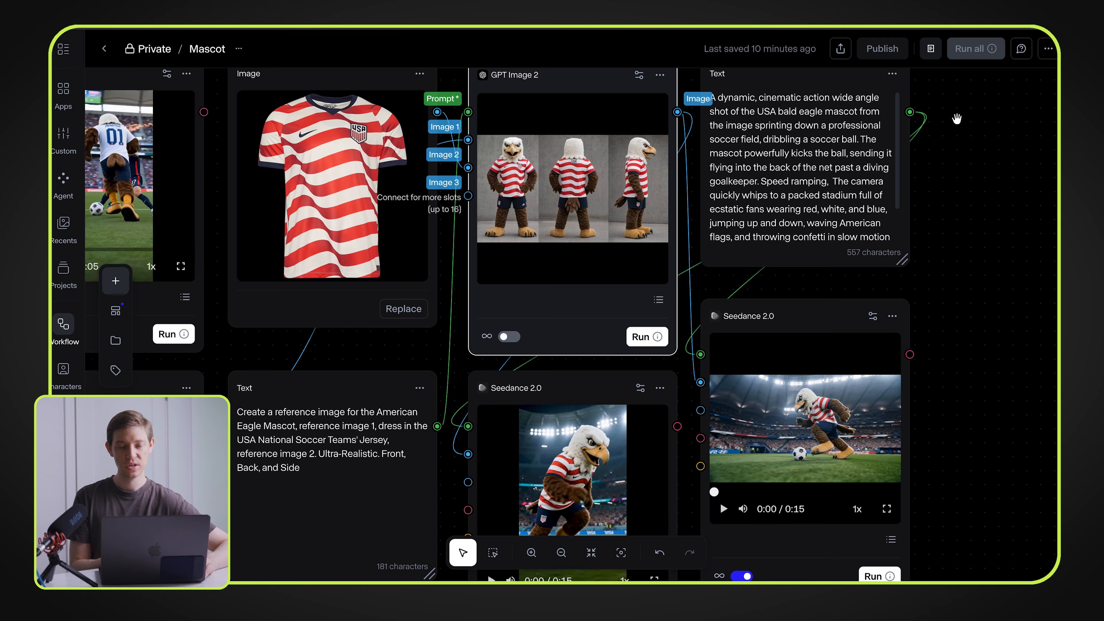
# Play the horizontal Seedance 2.0 video of the eagle mascot in full screen and return to the workflow.
pyautogui.moveTo(956, 119); pyautogui.dragTo(957, 134)
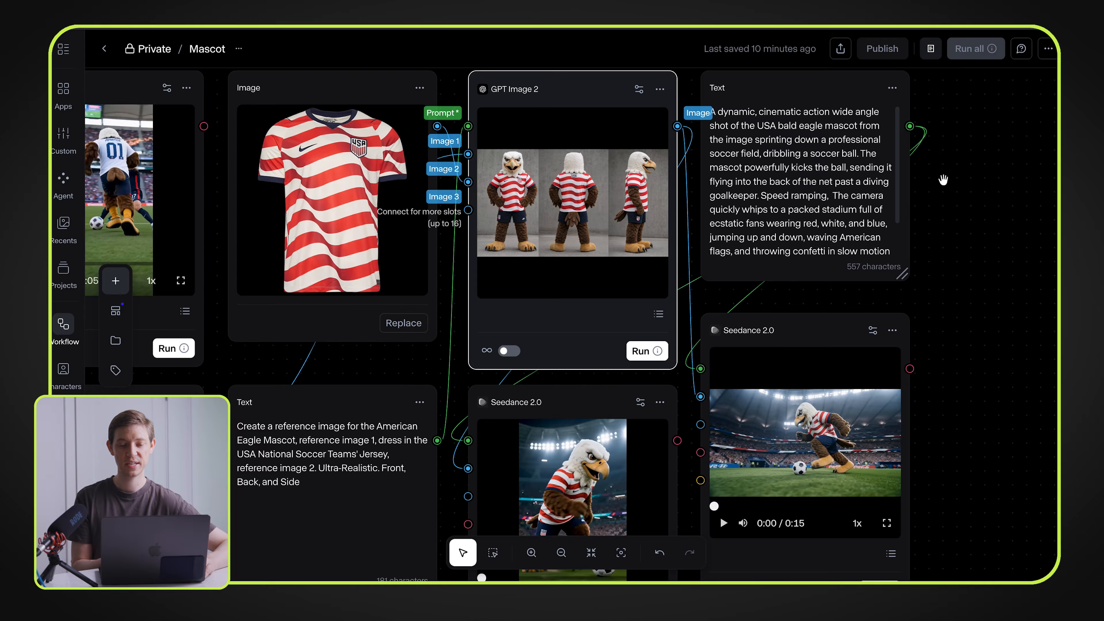
pyautogui.moveTo(937, 322); pyautogui.dragTo(900, 354)
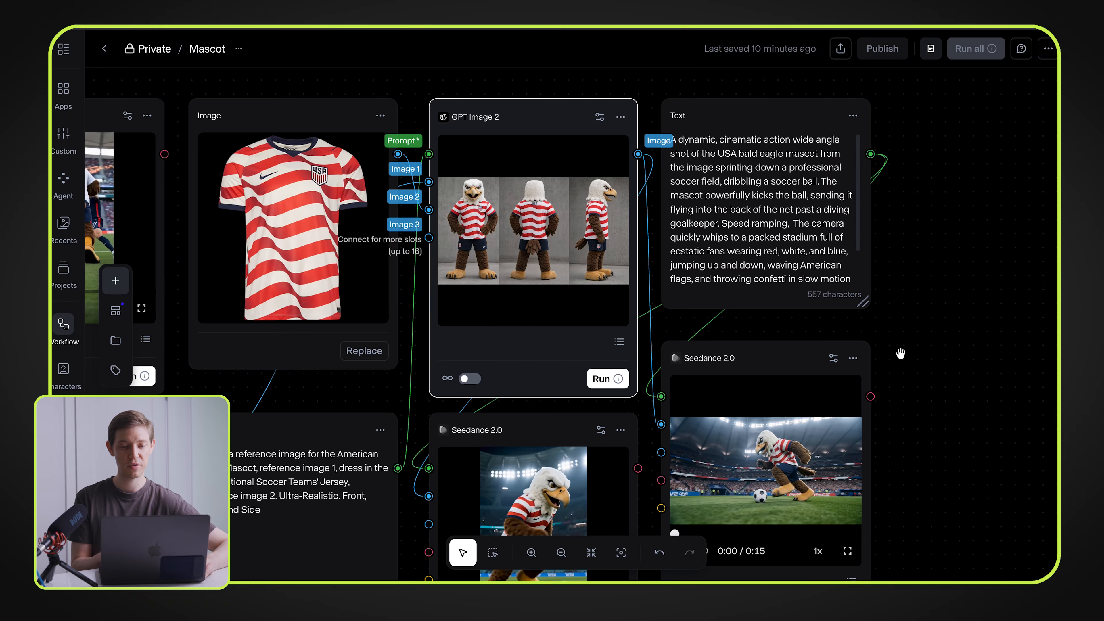
pyautogui.moveTo(914, 401); pyautogui.dragTo(918, 216)
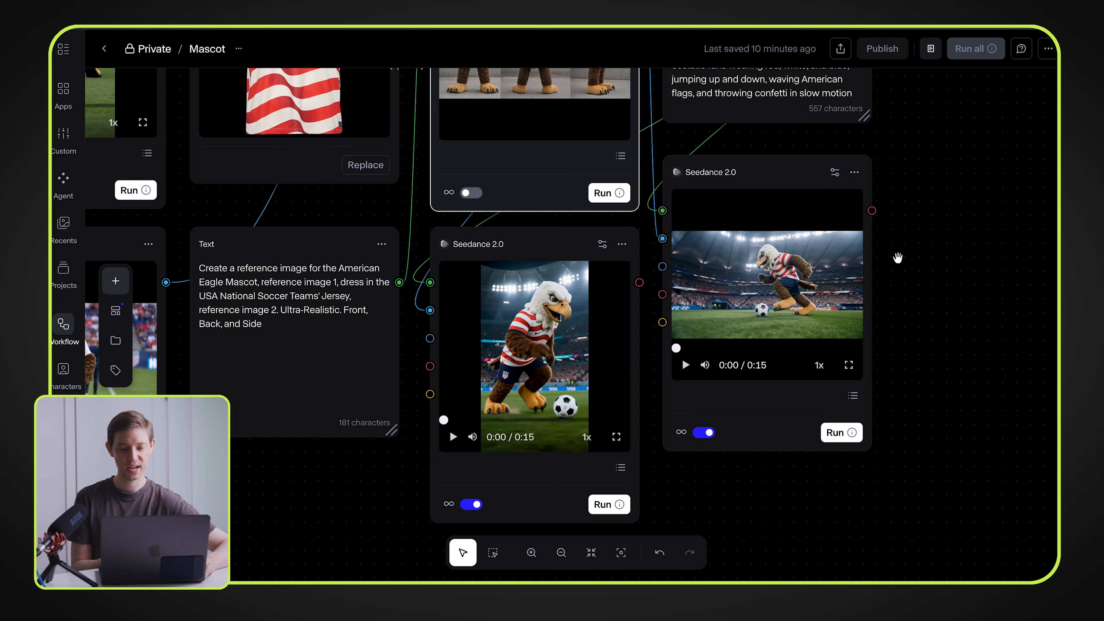
pyautogui.click(850, 366)
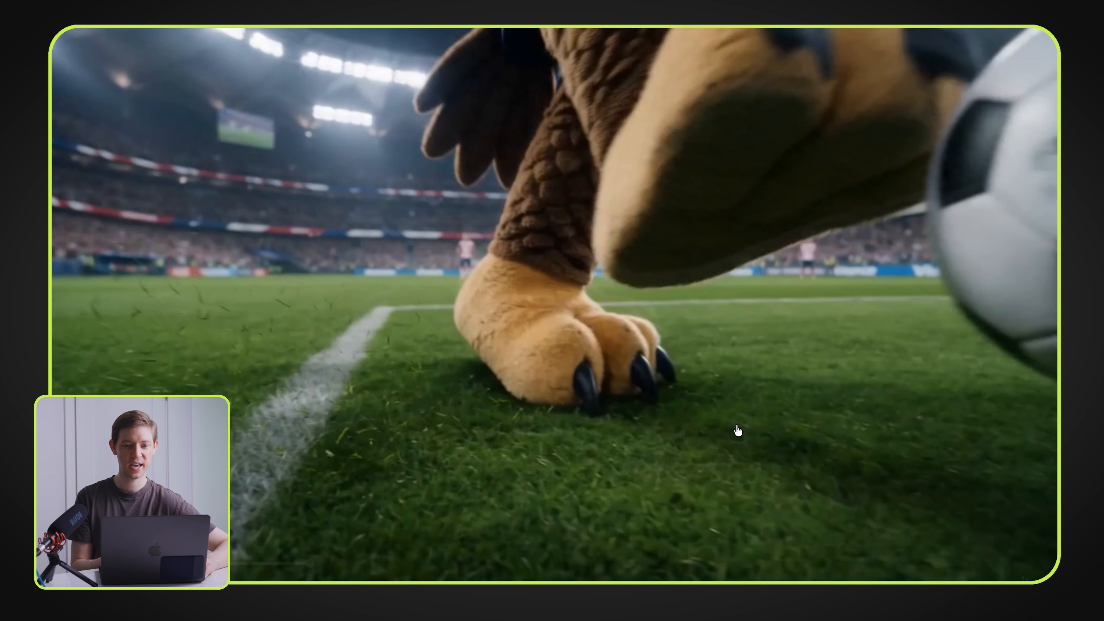
pyautogui.press('Escape')
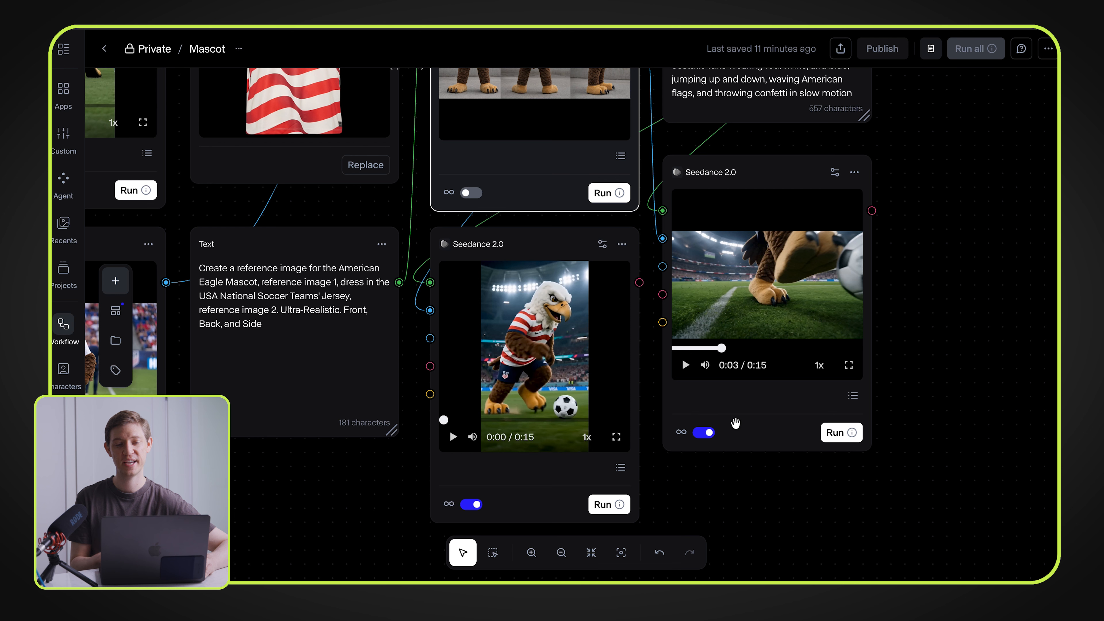
# Move the soccer action text node slightly away from the GPT Image 2 node and read its prompt to the end.
pyautogui.moveTo(992, 139); pyautogui.dragTo(973, 338)
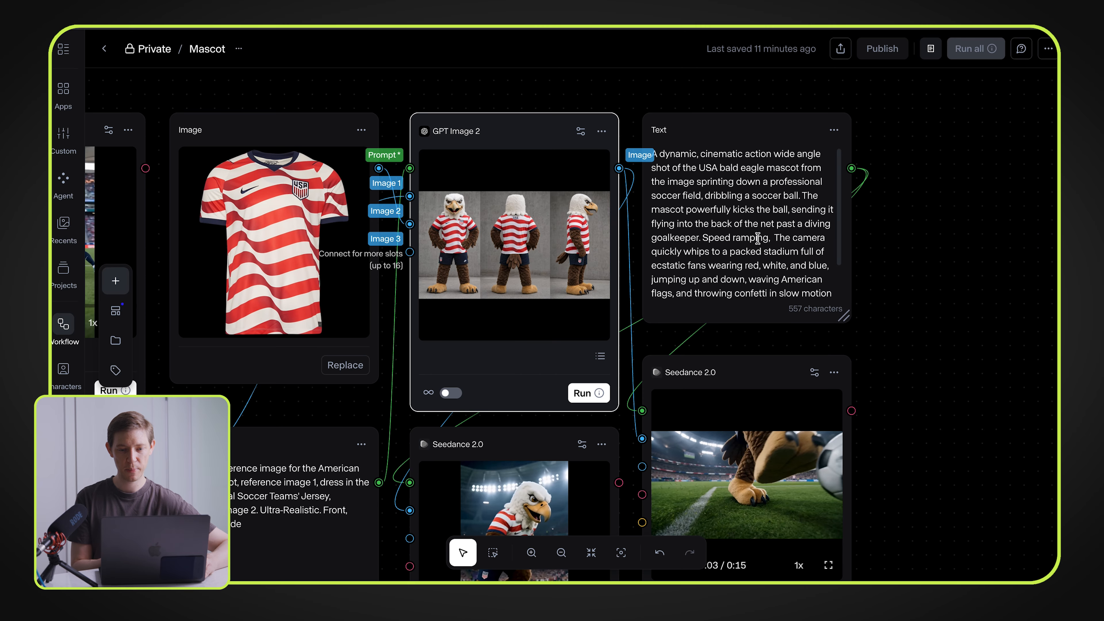
pyautogui.moveTo(760, 121); pyautogui.dragTo(775, 123)
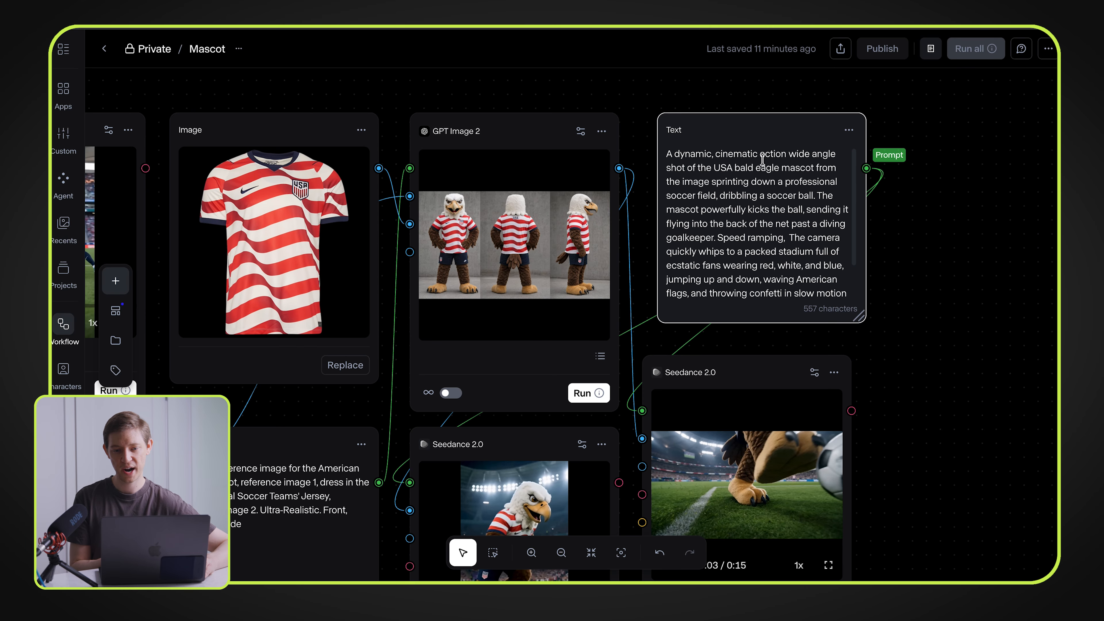
pyautogui.scroll(-1, 752, 184)
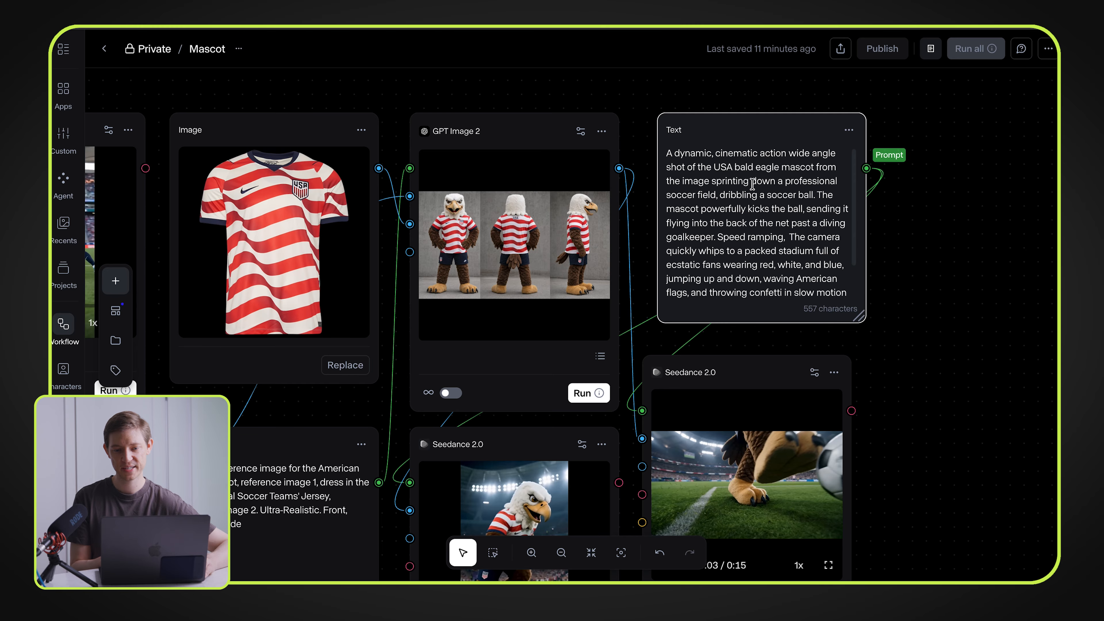
pyautogui.scroll(-1, 752, 184)
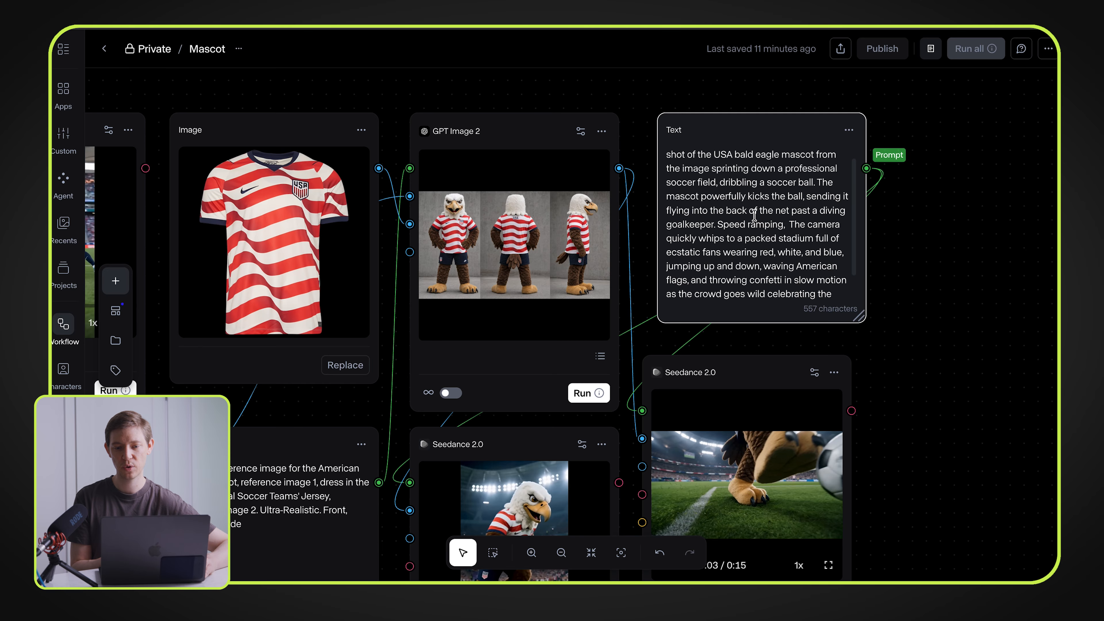
pyautogui.scroll(-5, 909, 148)
# Review the three-view GPT Image 2 mascot reference and its generation settings at full size.
pyautogui.moveTo(917, 147); pyautogui.dragTo(909, 219)
pyautogui.click(688, 235)
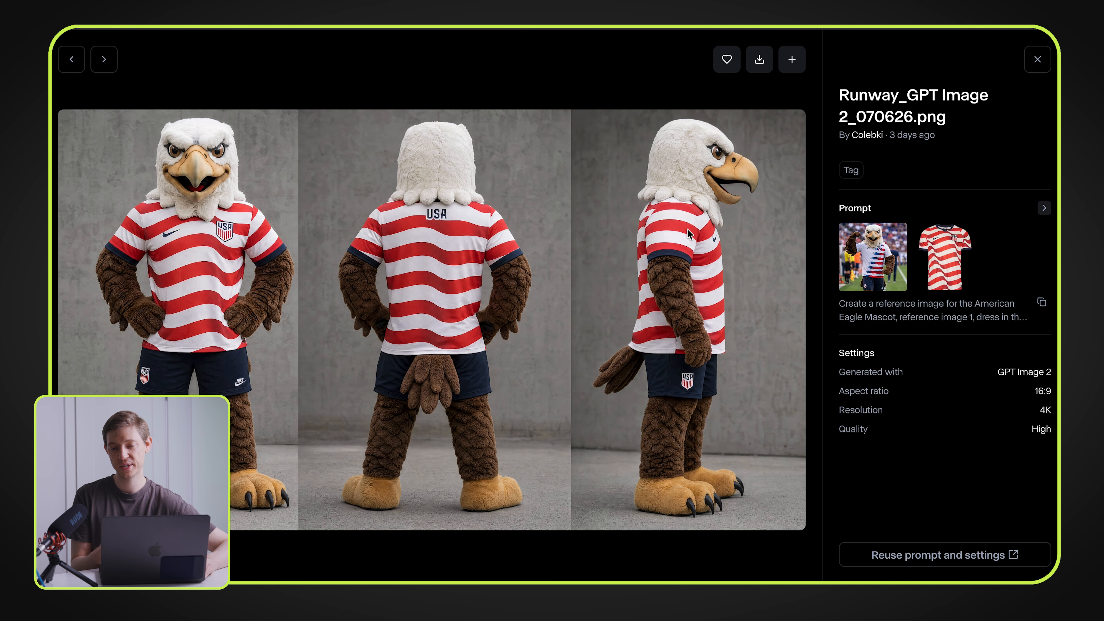
pyautogui.click(1049, 56)
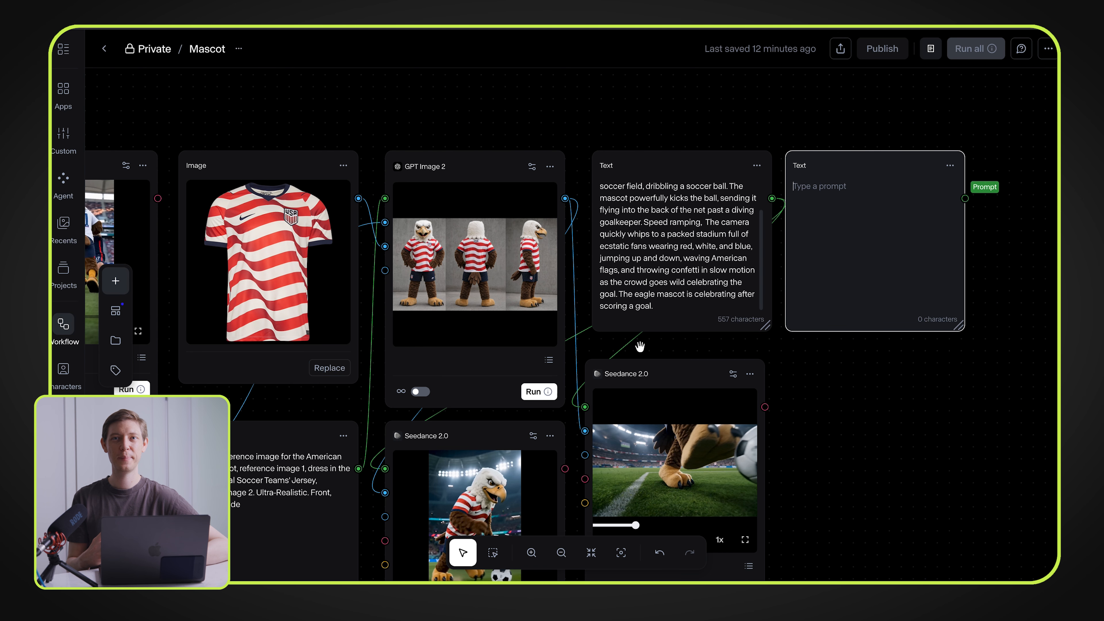
pyautogui.click(432, 248)
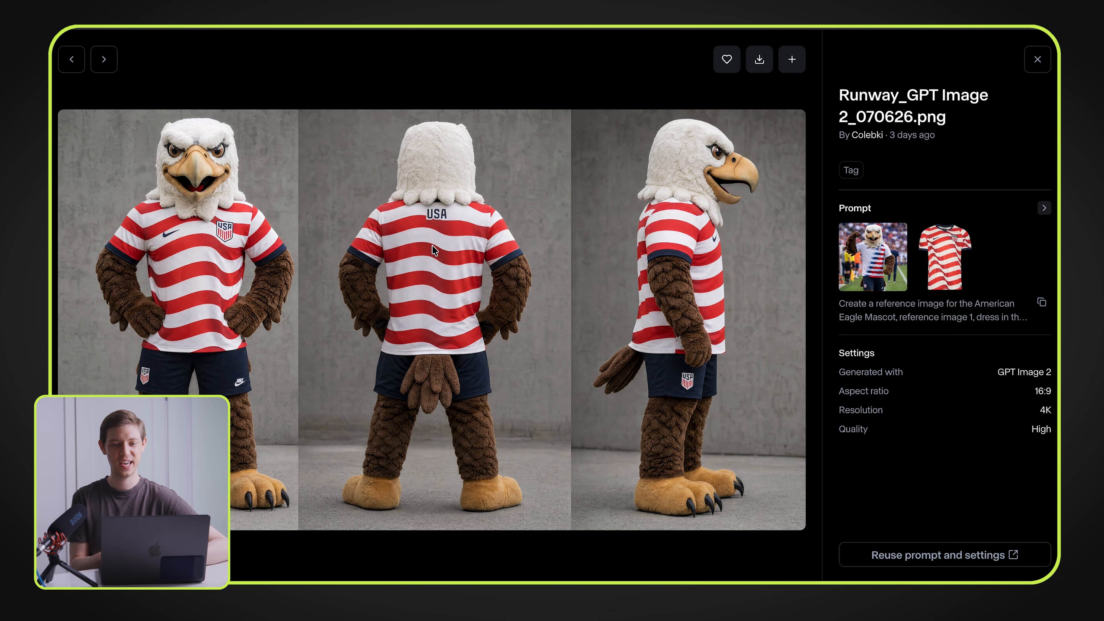
pyautogui.click(1039, 56)
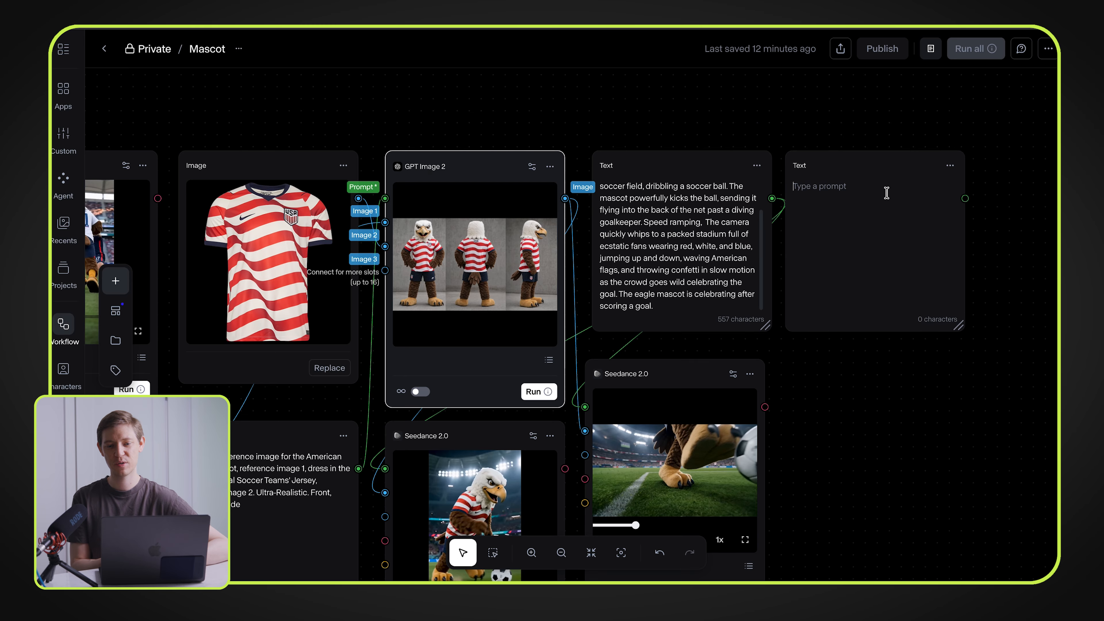
# Enter the prompt "Create a prompt of this American eagle mascot relaxing on the beach with a drink in his hands." in the empty text node.
pyautogui.click(887, 192)
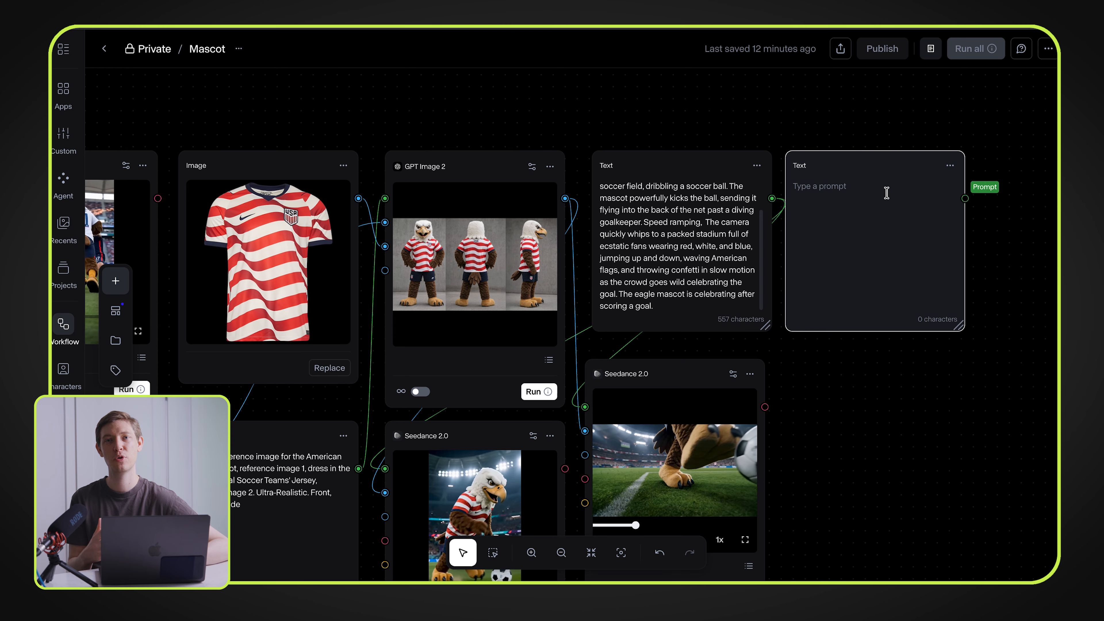
pyautogui.write('Create a prompt of this American eagle mascot relaxing on the beach with a drink in his hands.')
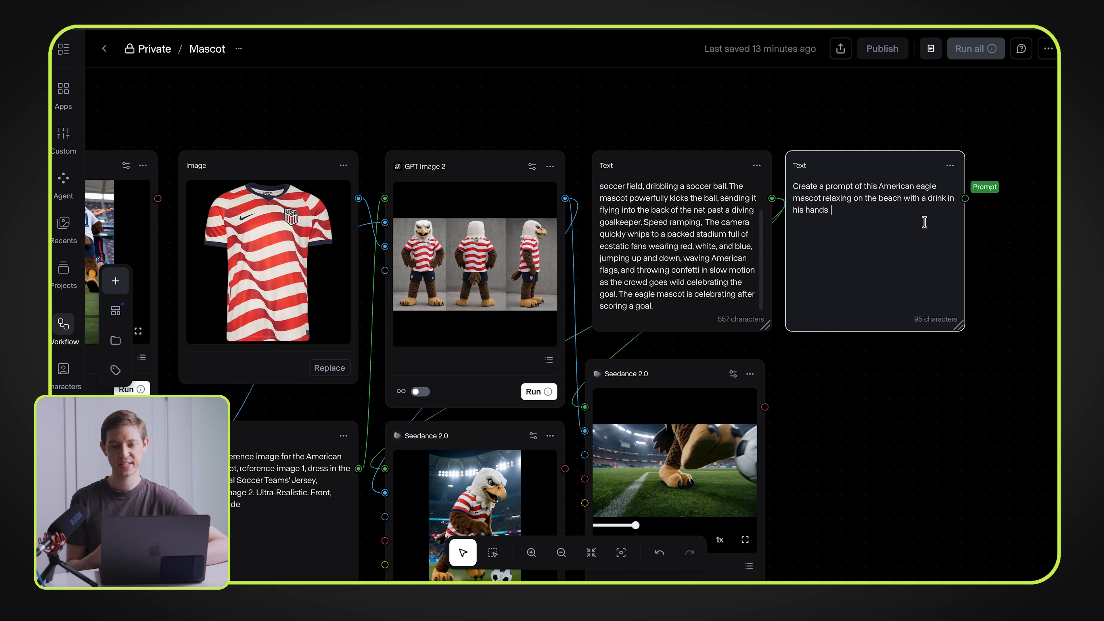
# Add a Gemini text node to the workflow and place it directly below the beach prompt text node.
pyautogui.rightClick(800, 369)
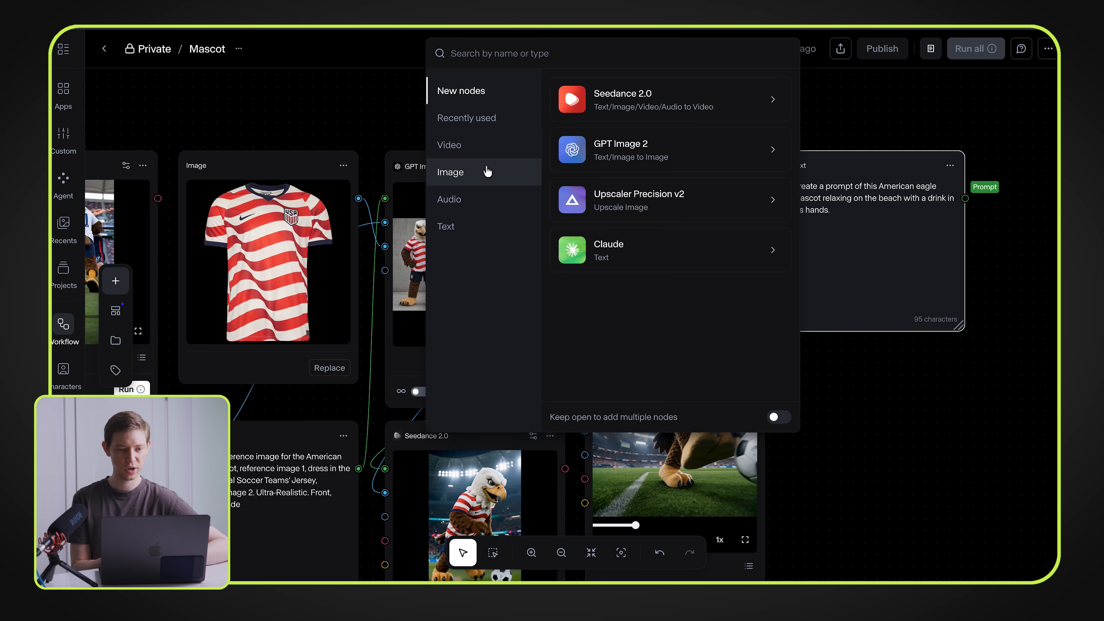
pyautogui.click(457, 223)
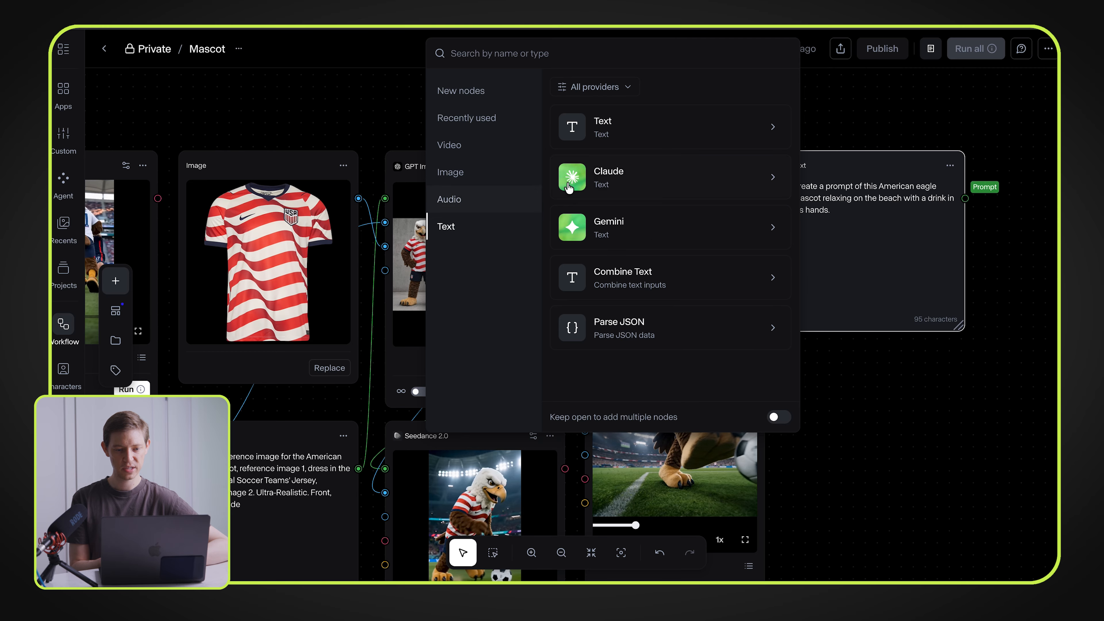
pyautogui.click(628, 217)
pyautogui.moveTo(740, 290); pyautogui.dragTo(815, 370)
# Connect the beach text to Gemini's text prompt and the GPT Image 2 mascot reference to its first image input, and run Gemini.
pyautogui.moveTo(965, 198); pyautogui.dragTo(785, 416)
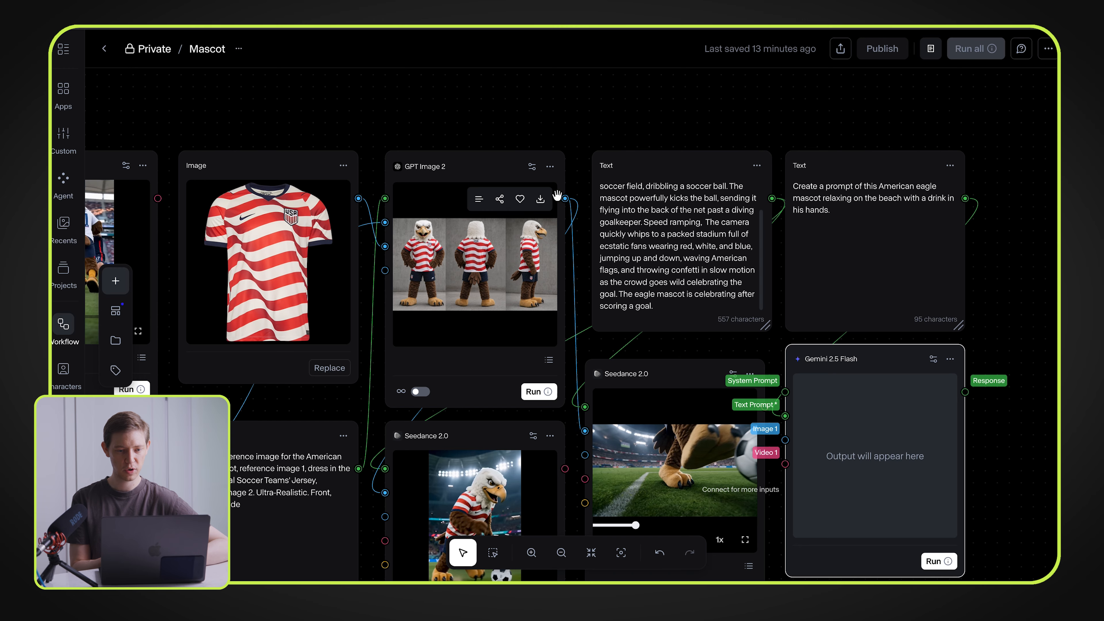
pyautogui.moveTo(565, 199); pyautogui.dragTo(781, 438)
pyautogui.click(937, 561)
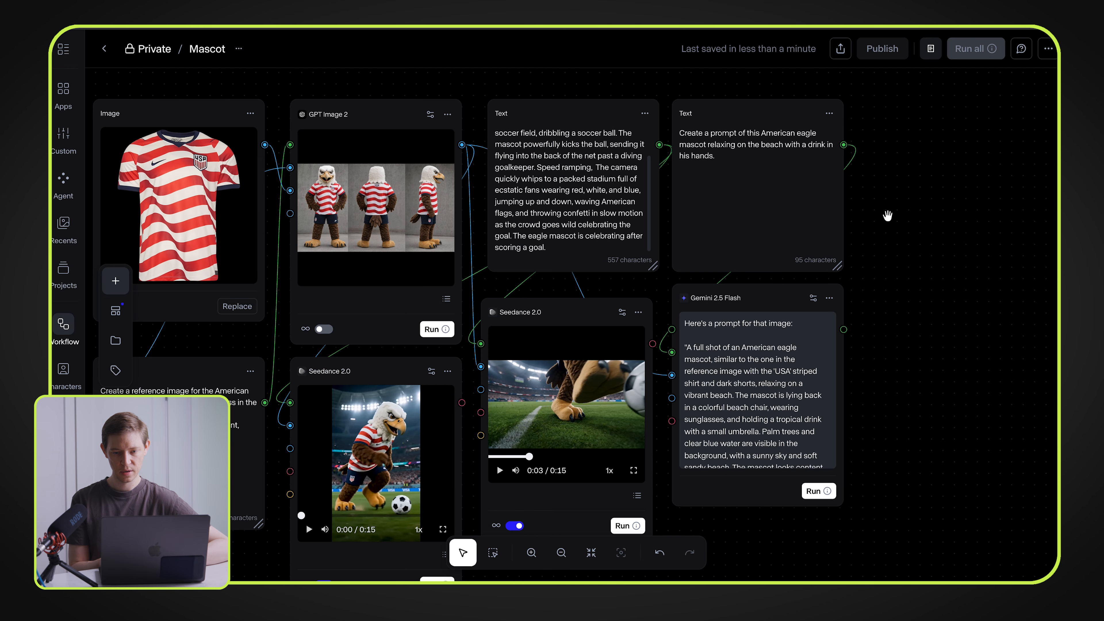
# Add a Seedance 2.0 video node and place it beside the Gemini 2.5 Flash node.
pyautogui.doubleClick(887, 215)
pyautogui.click(528, 295)
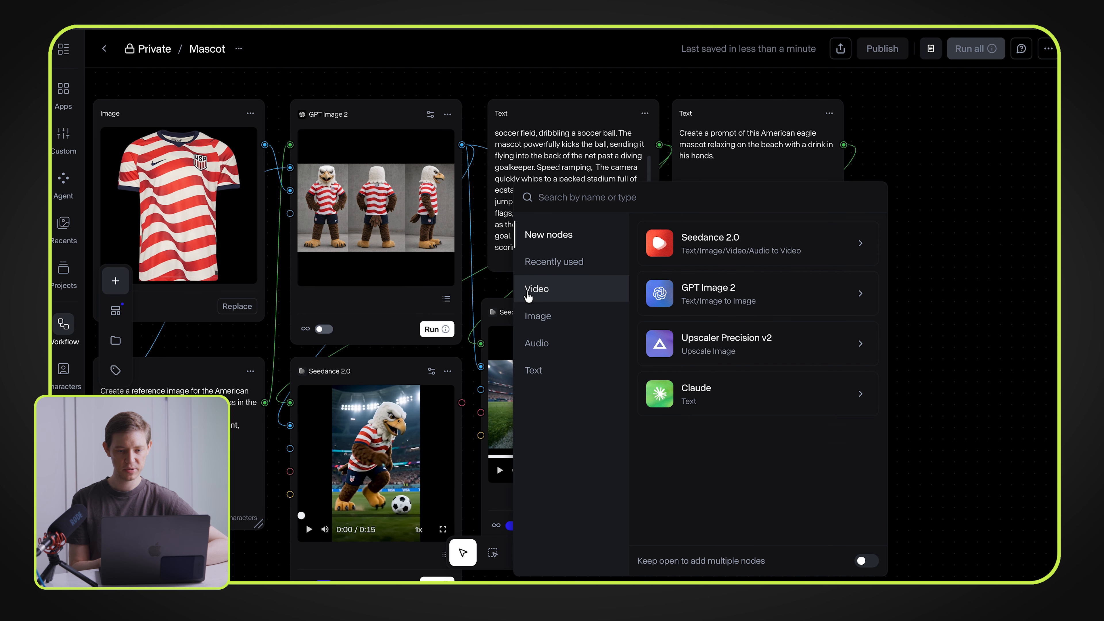
pyautogui.click(713, 320)
pyautogui.moveTo(907, 126); pyautogui.dragTo(972, 289)
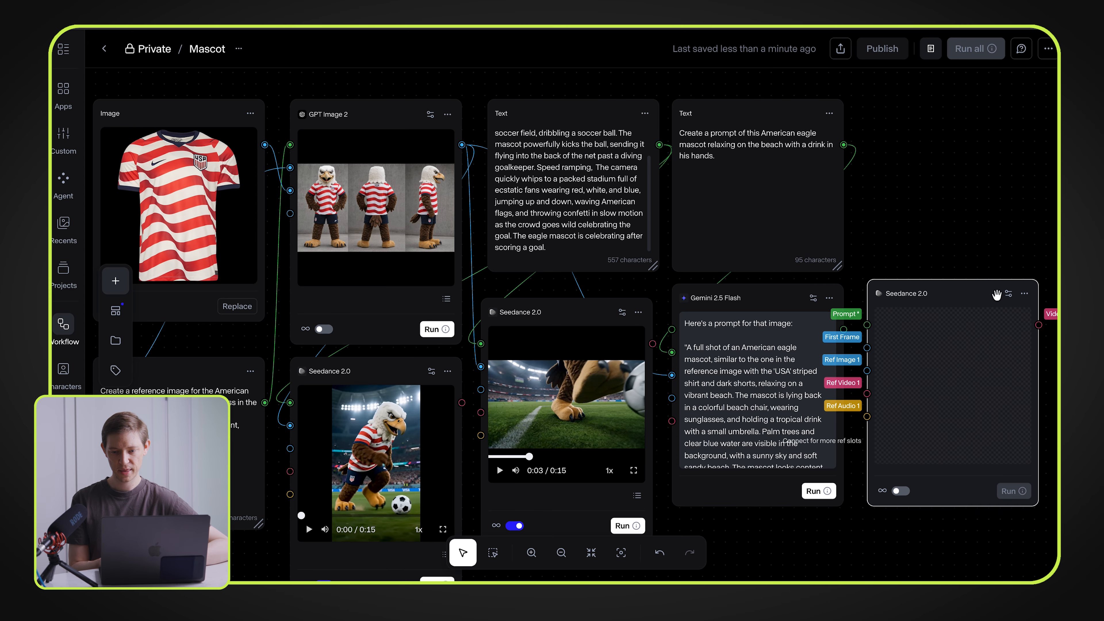
# Set the new Seedance 2.0 node's aspect ratio to 16:9 and its duration to 10s.
pyautogui.click(1008, 295)
pyautogui.click(948, 332)
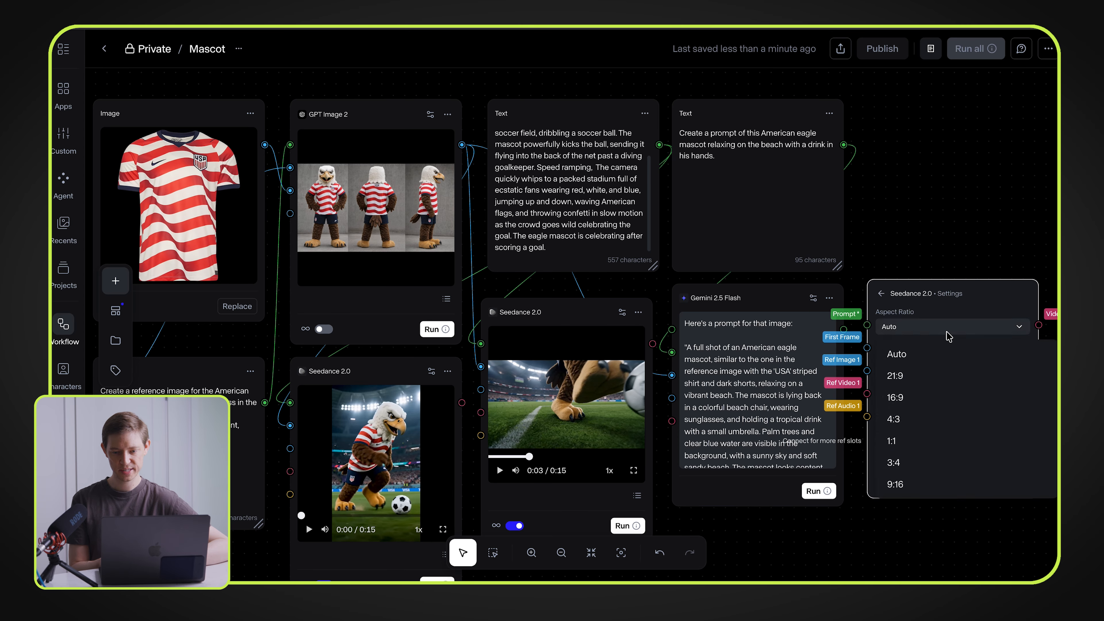
pyautogui.click(906, 403)
pyautogui.click(921, 362)
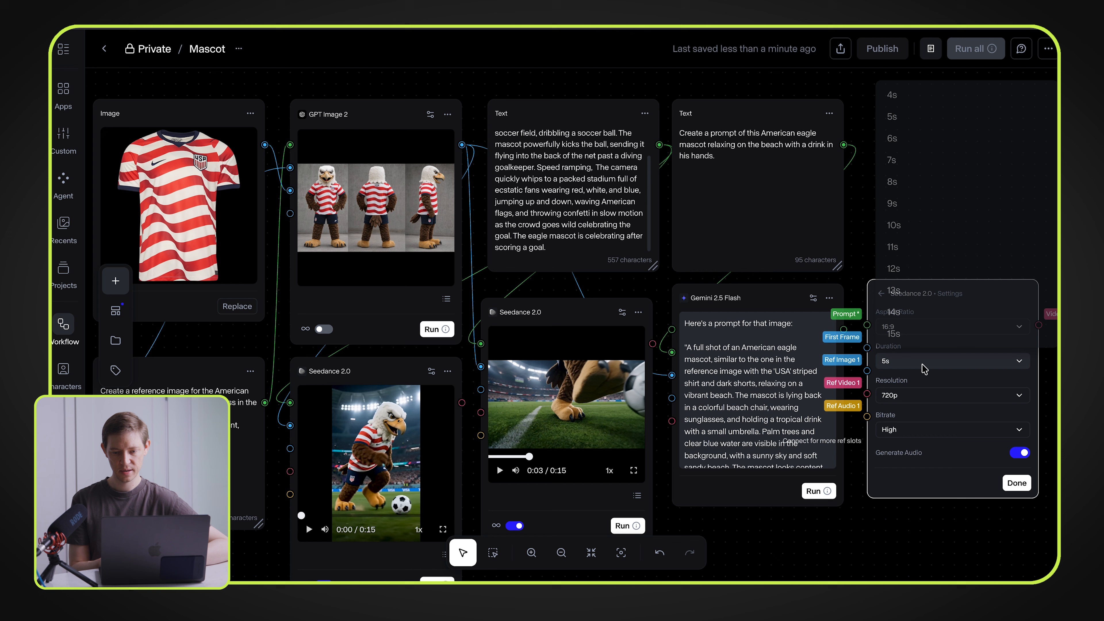
pyautogui.click(919, 231)
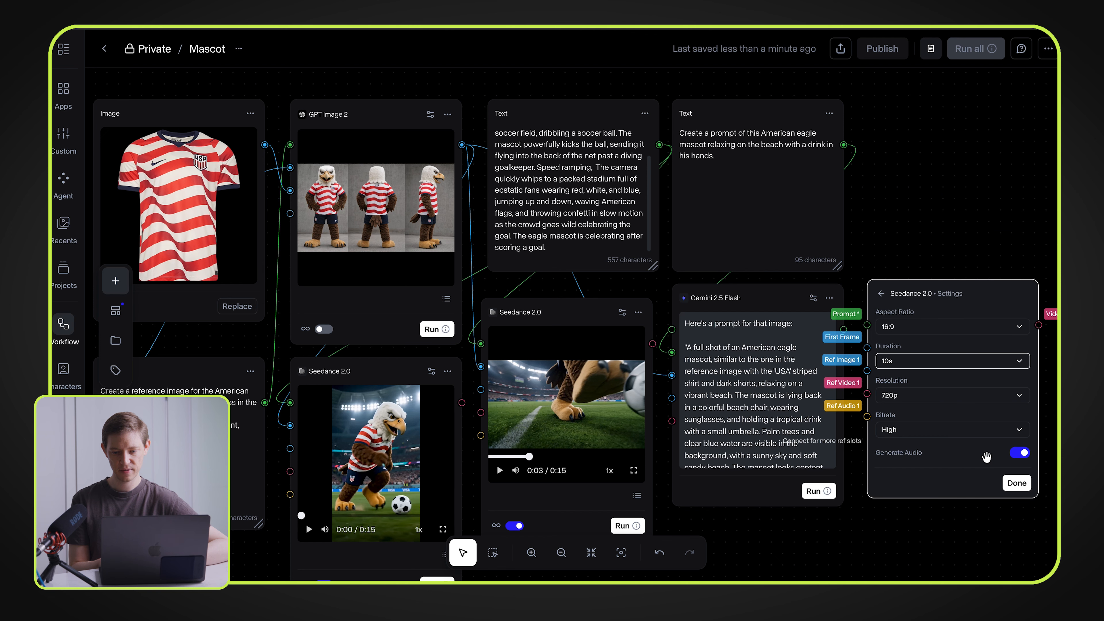
pyautogui.click(1013, 483)
# Delete the unneeded node and add an empty text node aligned above the new Seedance 2.0 node.
pyautogui.press('Delete')
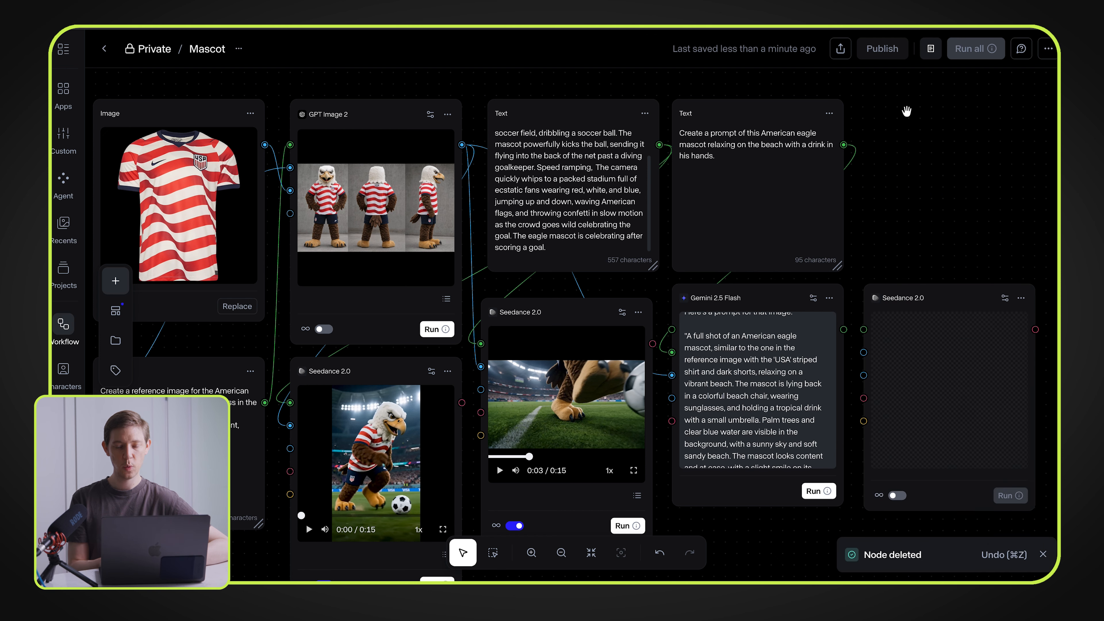
pyautogui.doubleClick(894, 111)
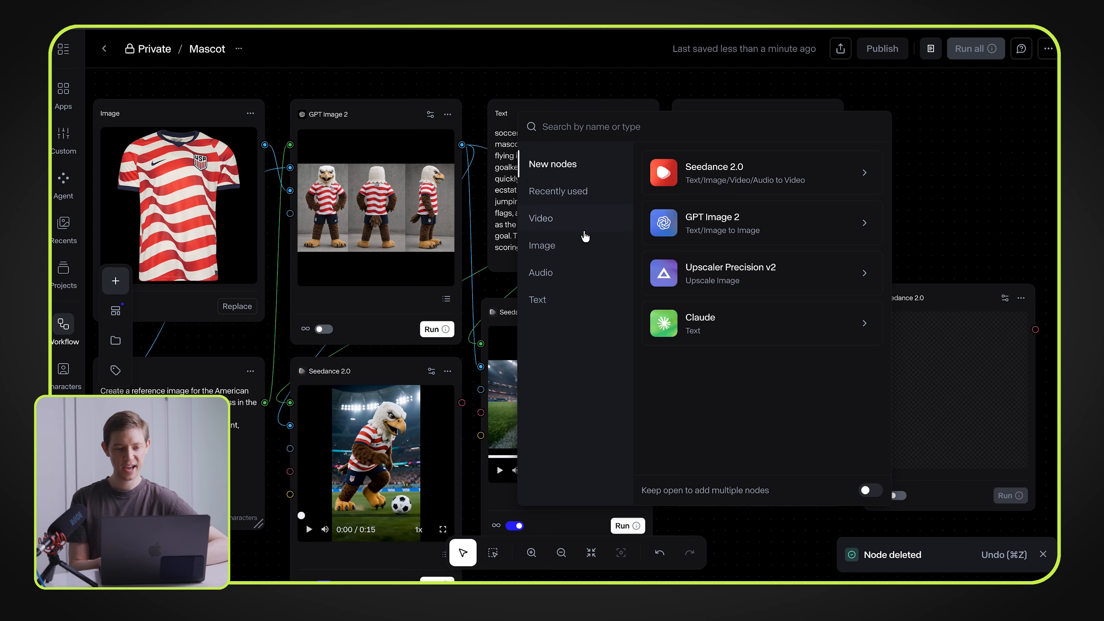
pyautogui.click(539, 299)
pyautogui.click(714, 207)
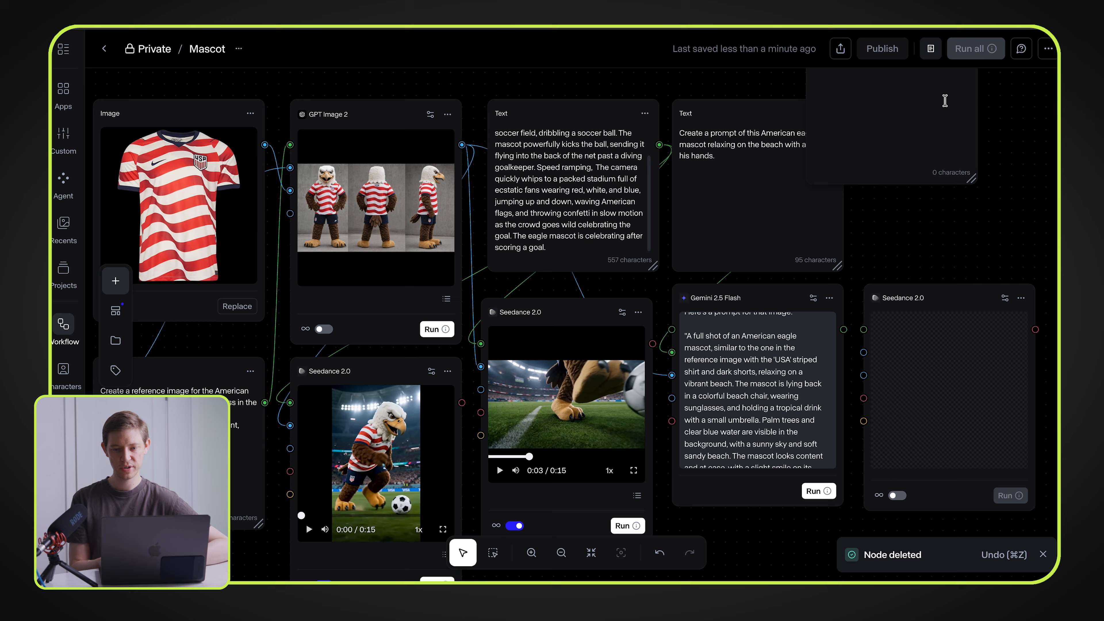
pyautogui.click(929, 171)
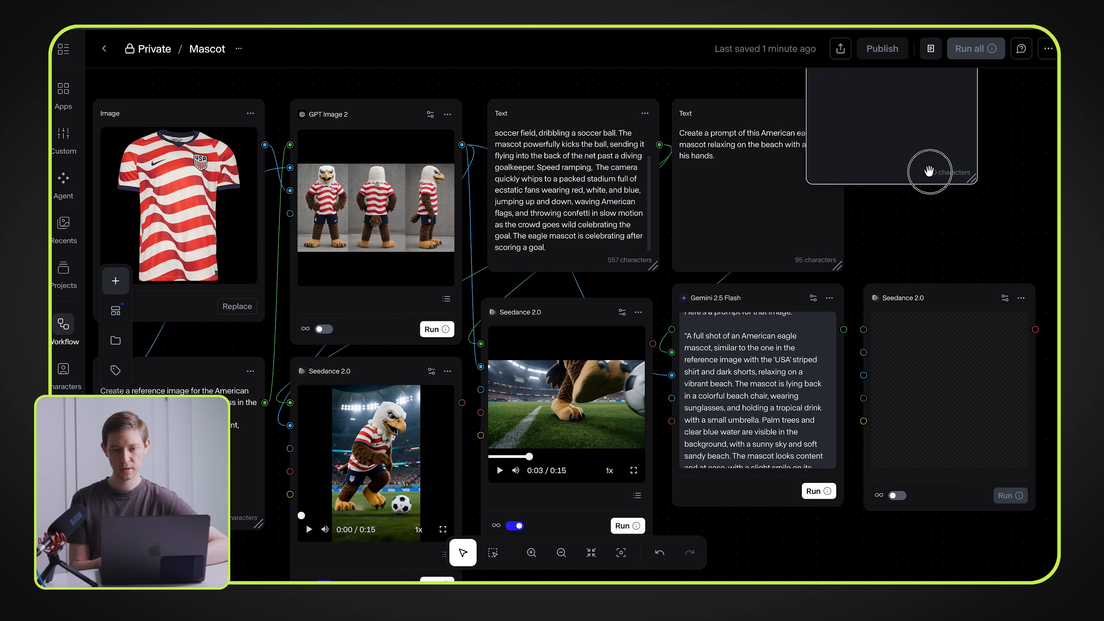
pyautogui.moveTo(929, 170); pyautogui.dragTo(987, 257)
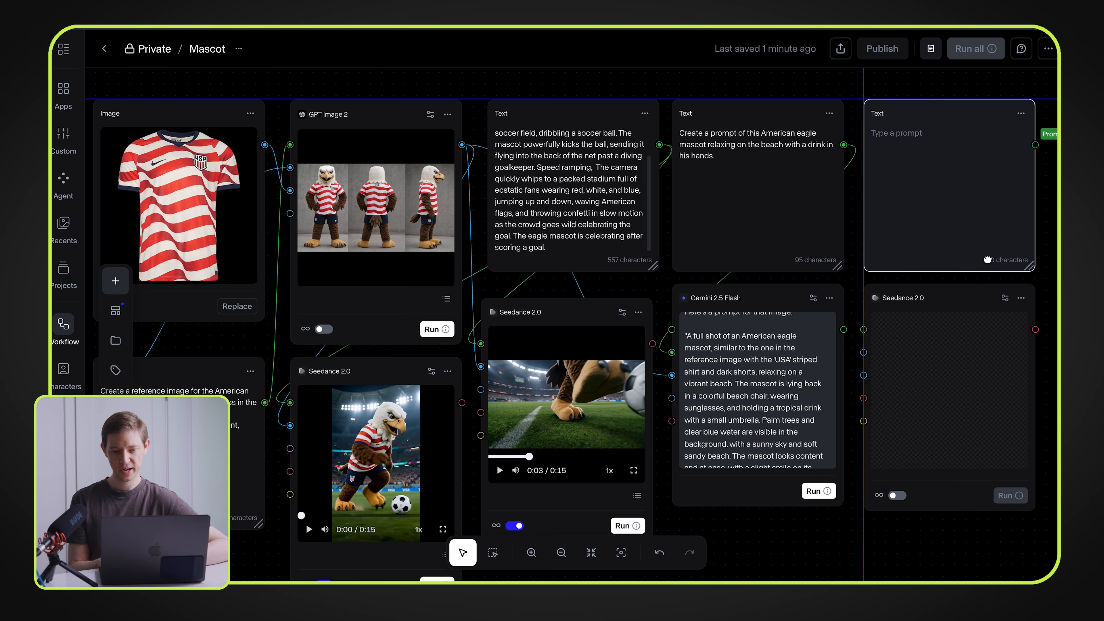
# Copy Gemini's generated beach description, from "A full shot" to "beak", into the empty text node.
pyautogui.moveTo(687, 335); pyautogui.dragTo(701, 457)
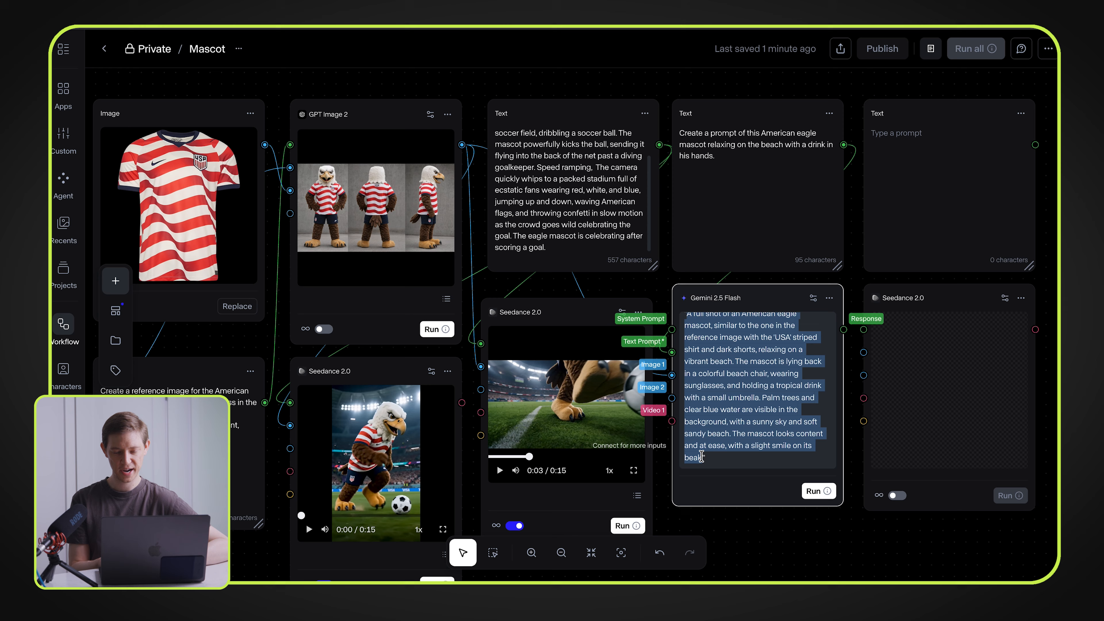
pyautogui.press('super+c')
pyautogui.click(905, 156)
pyautogui.press('super+v')
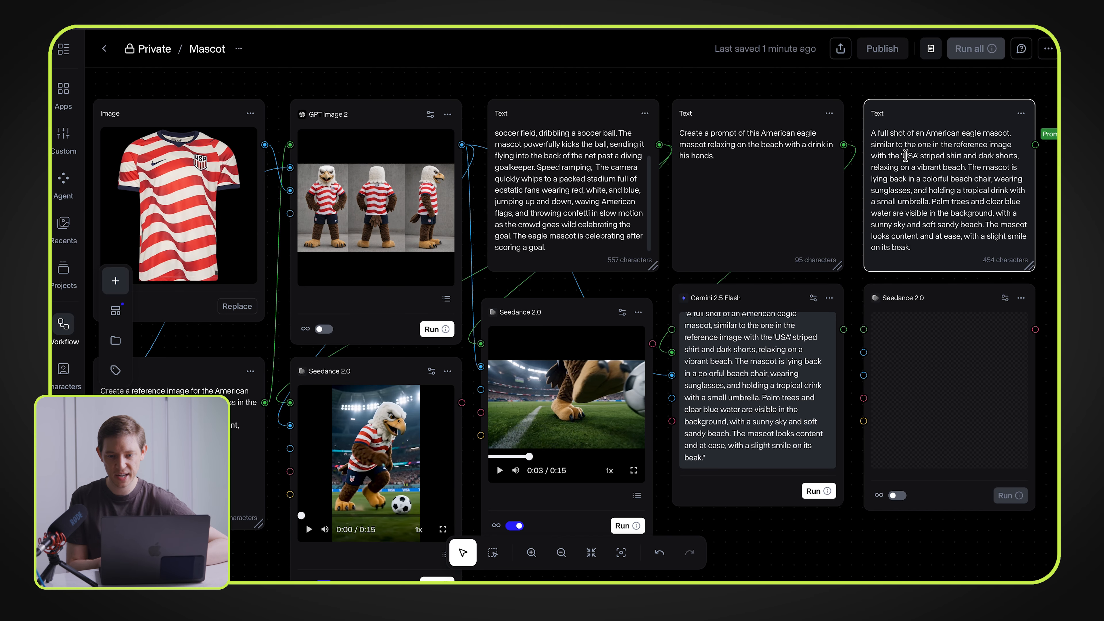
# Connect the copied beach prompt to the new Seedance 2.0 node's prompt and the GPT Image 2 mascot reference to its Ref Image 1 input.
pyautogui.moveTo(1043, 189); pyautogui.dragTo(972, 179)
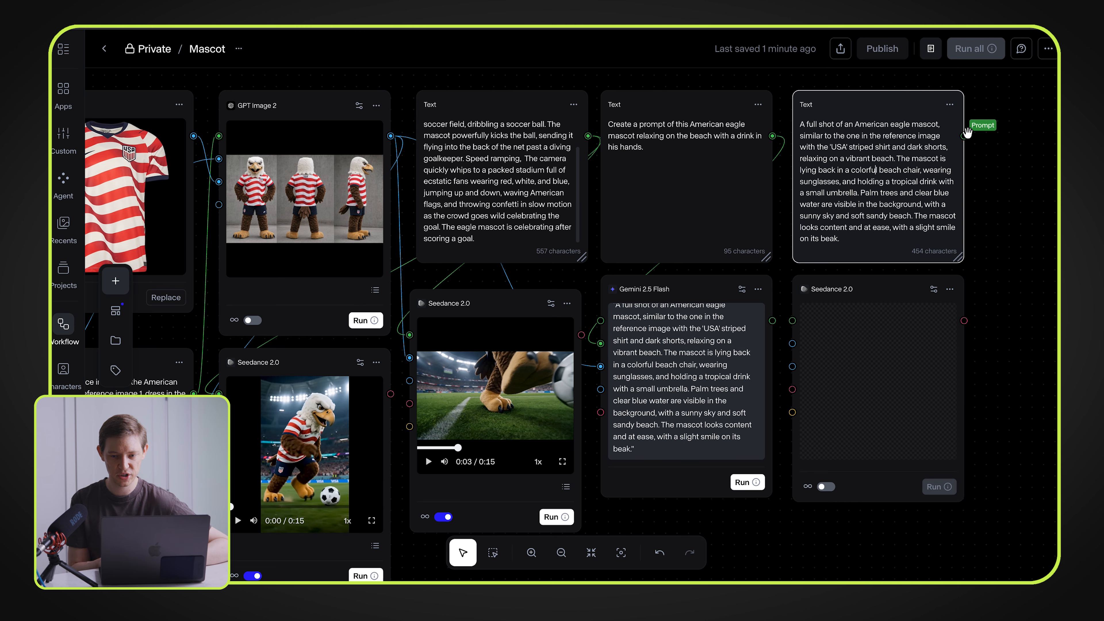
pyautogui.moveTo(963, 136); pyautogui.dragTo(792, 321)
pyautogui.moveTo(392, 137); pyautogui.dragTo(792, 343)
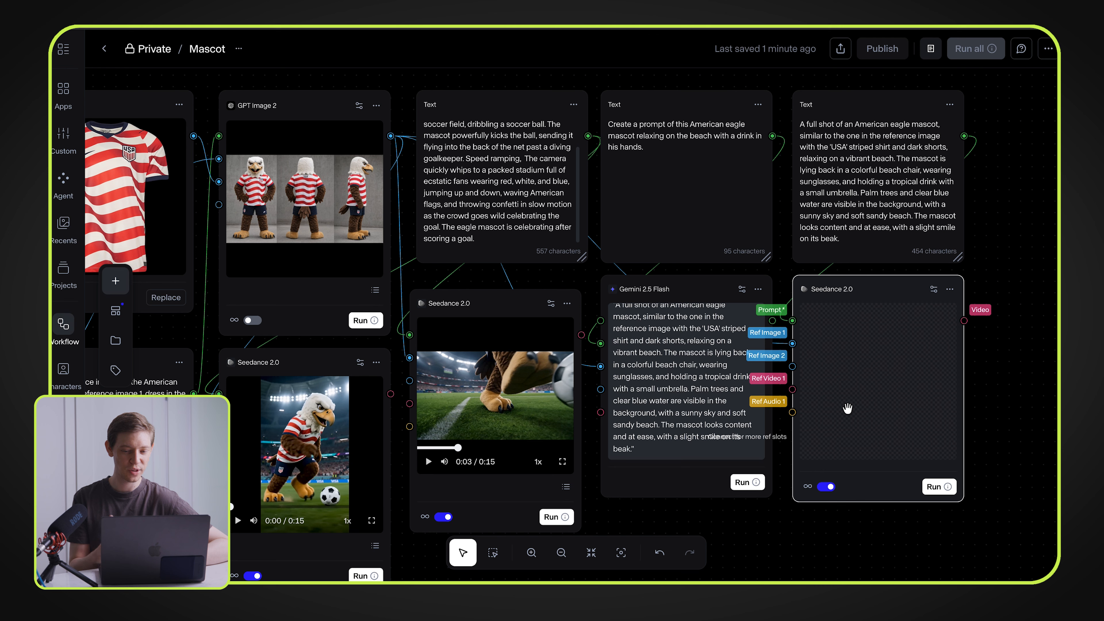